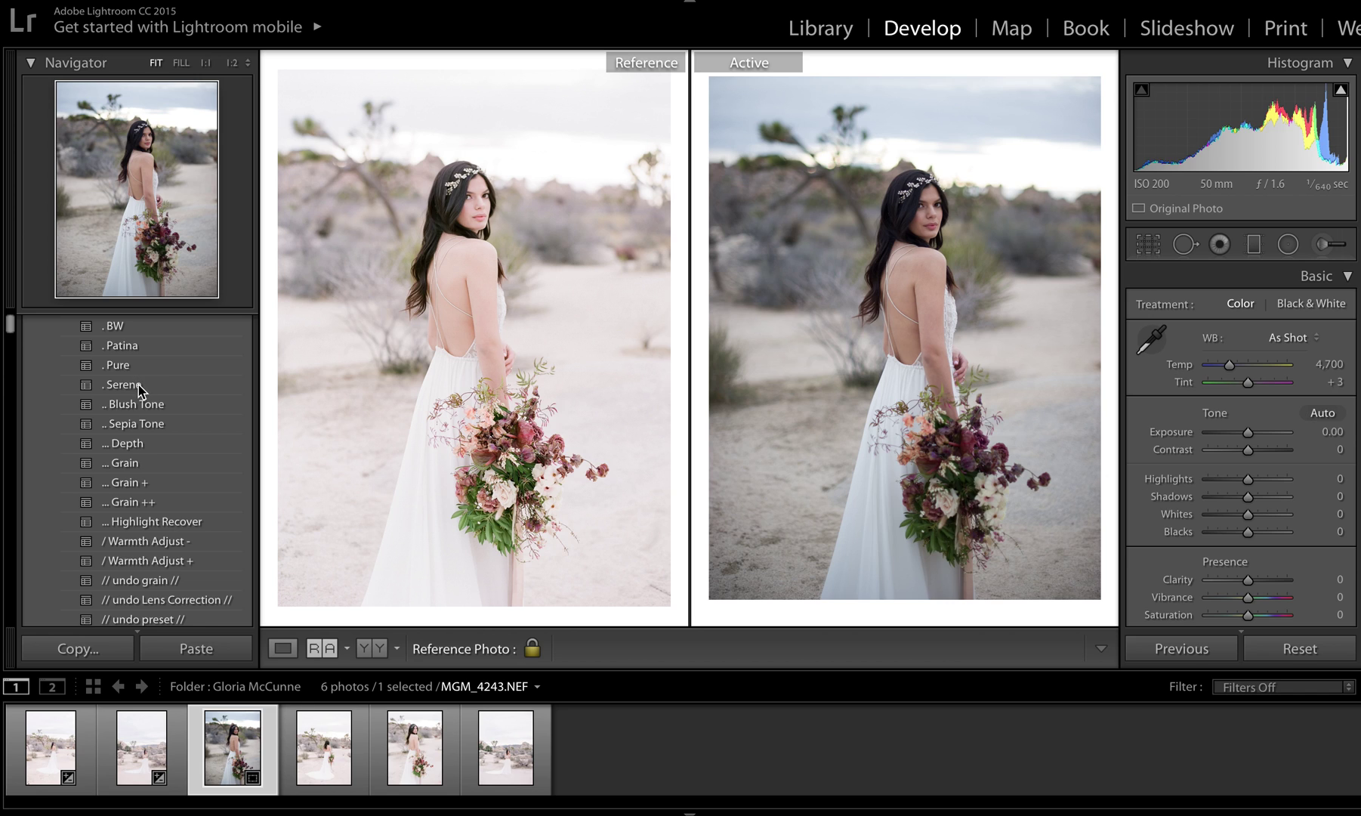
Apply the Pure, Blush Tone and Highlight Recover presets to the active photo MGM_4243.NEF.
click(164, 365)
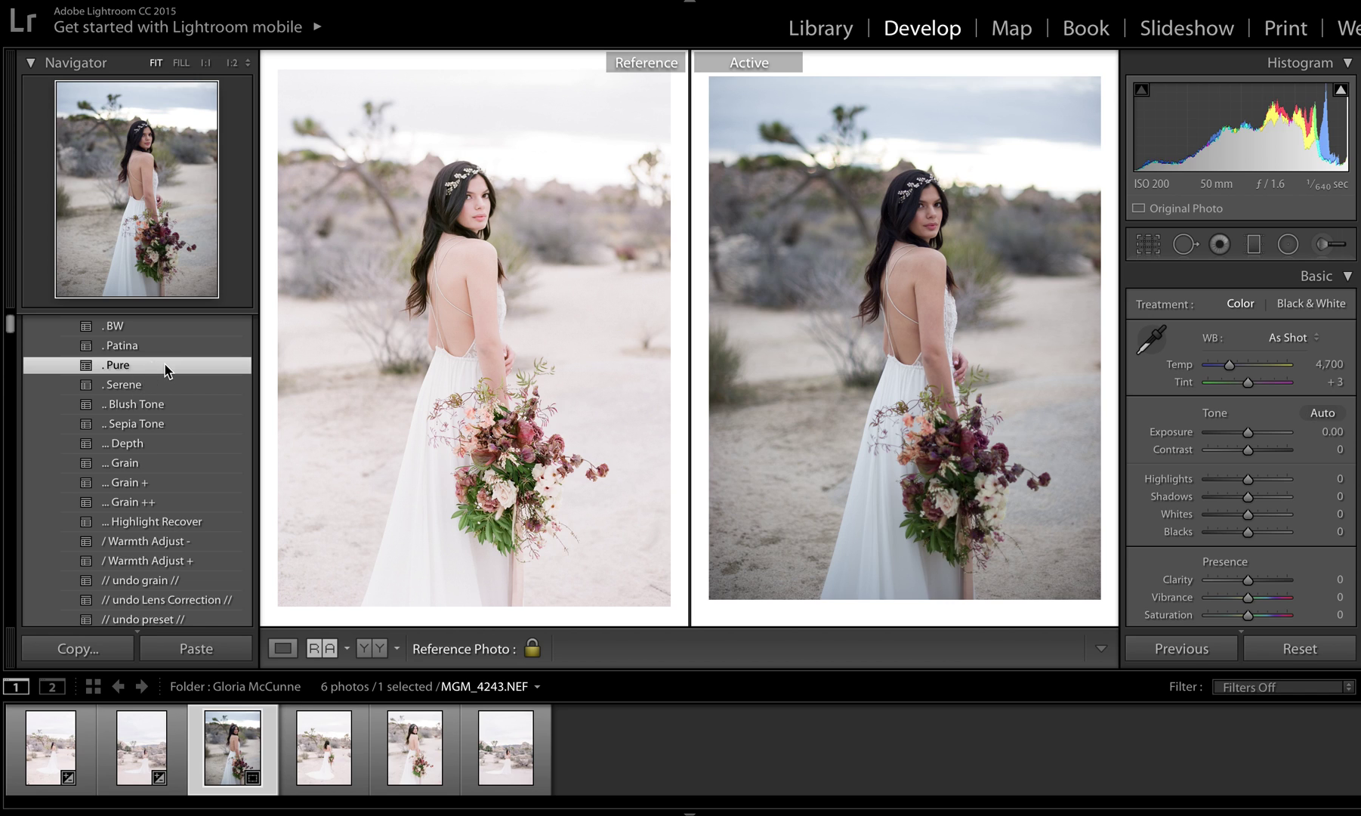
click(165, 405)
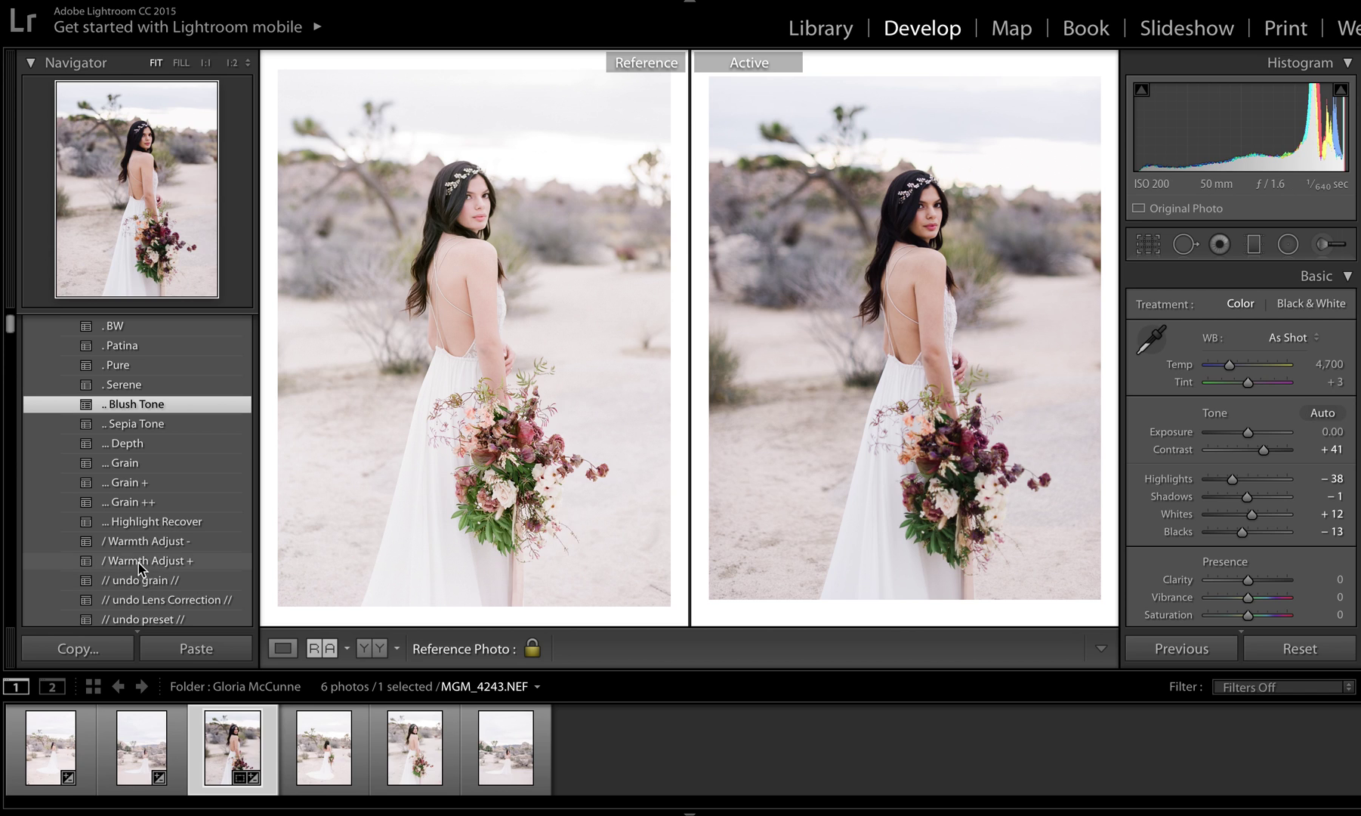
click(172, 522)
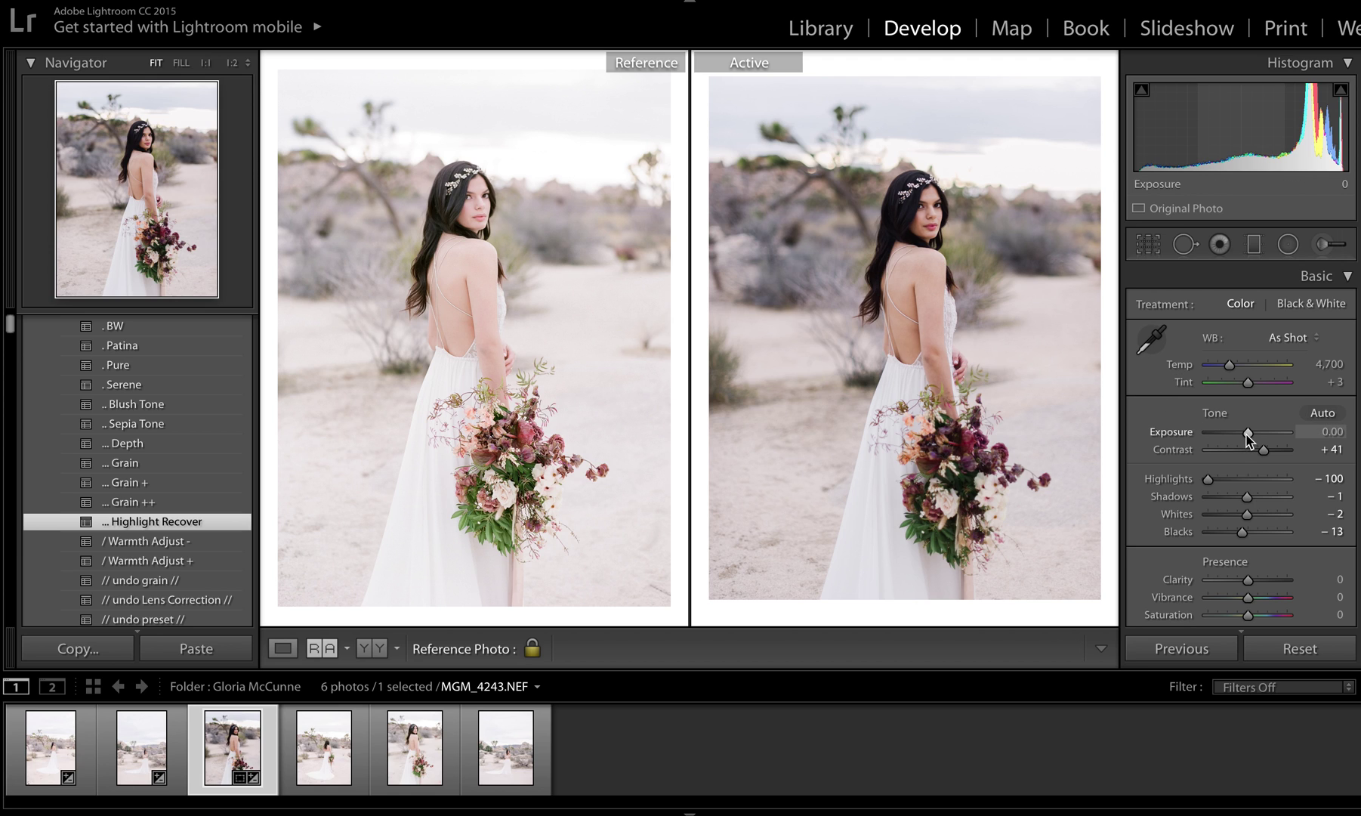
Tune the tone of MGM_4243.NEF with Exposure +0.65, Contrast +23 and Shadows +25.
drag(1247, 436, 1252, 436)
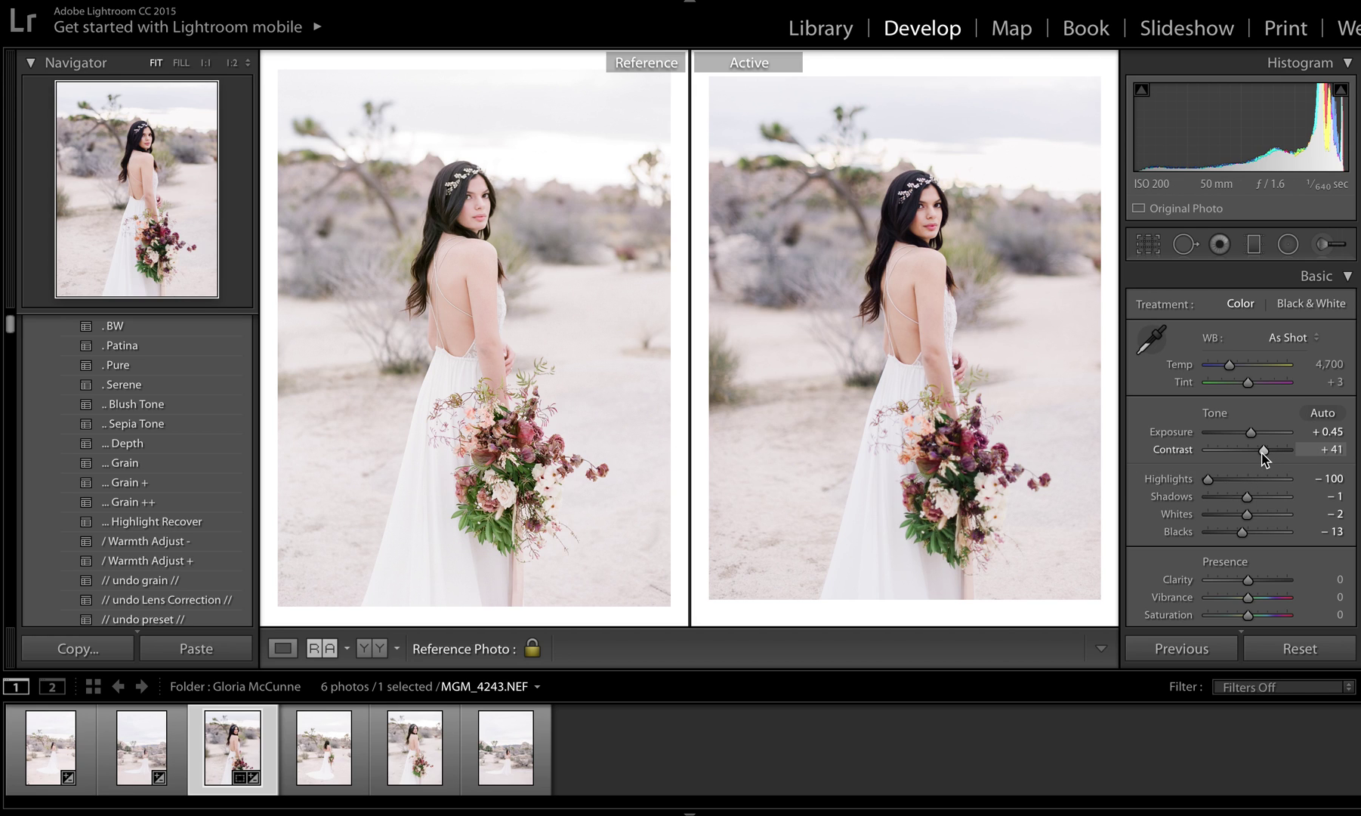
drag(1264, 451, 1254, 436)
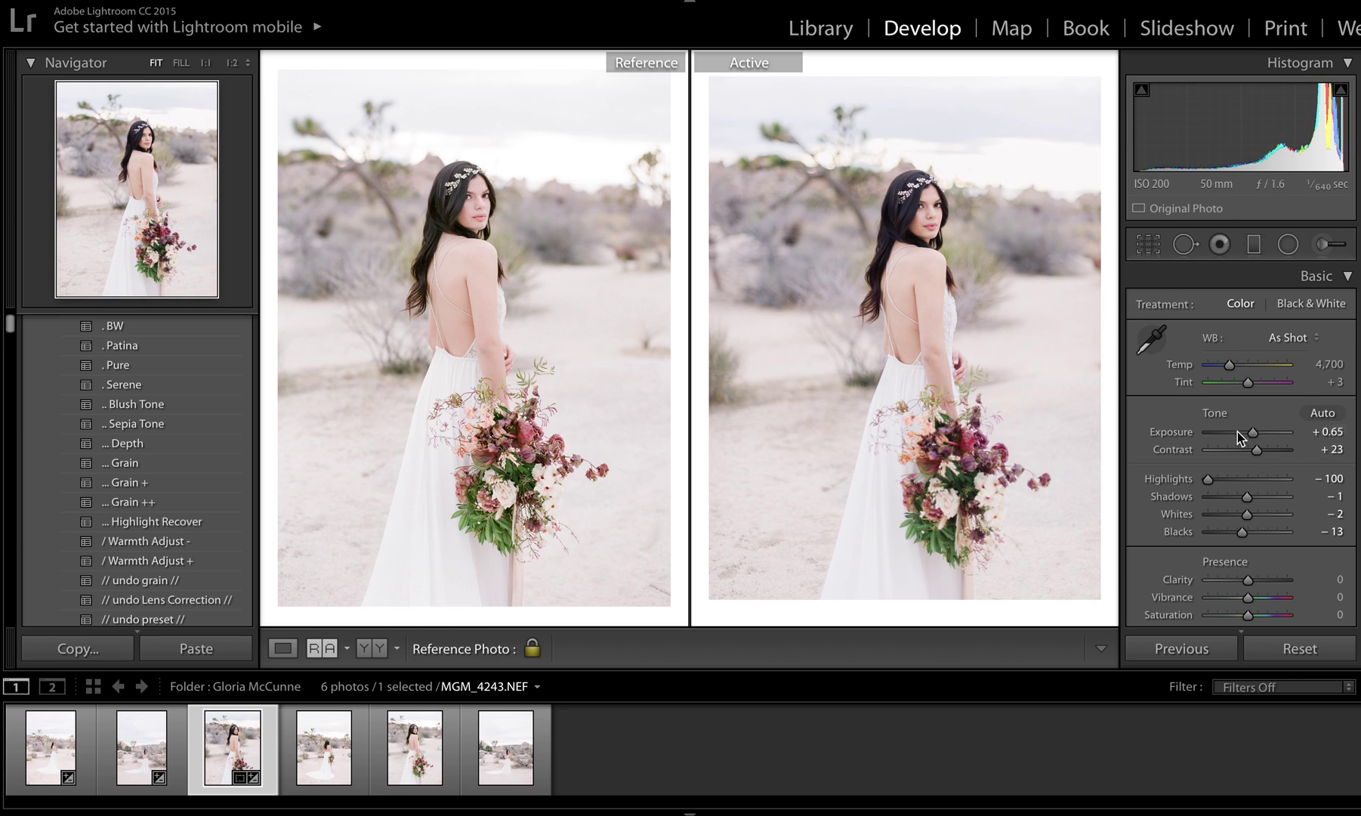
click(837, 205)
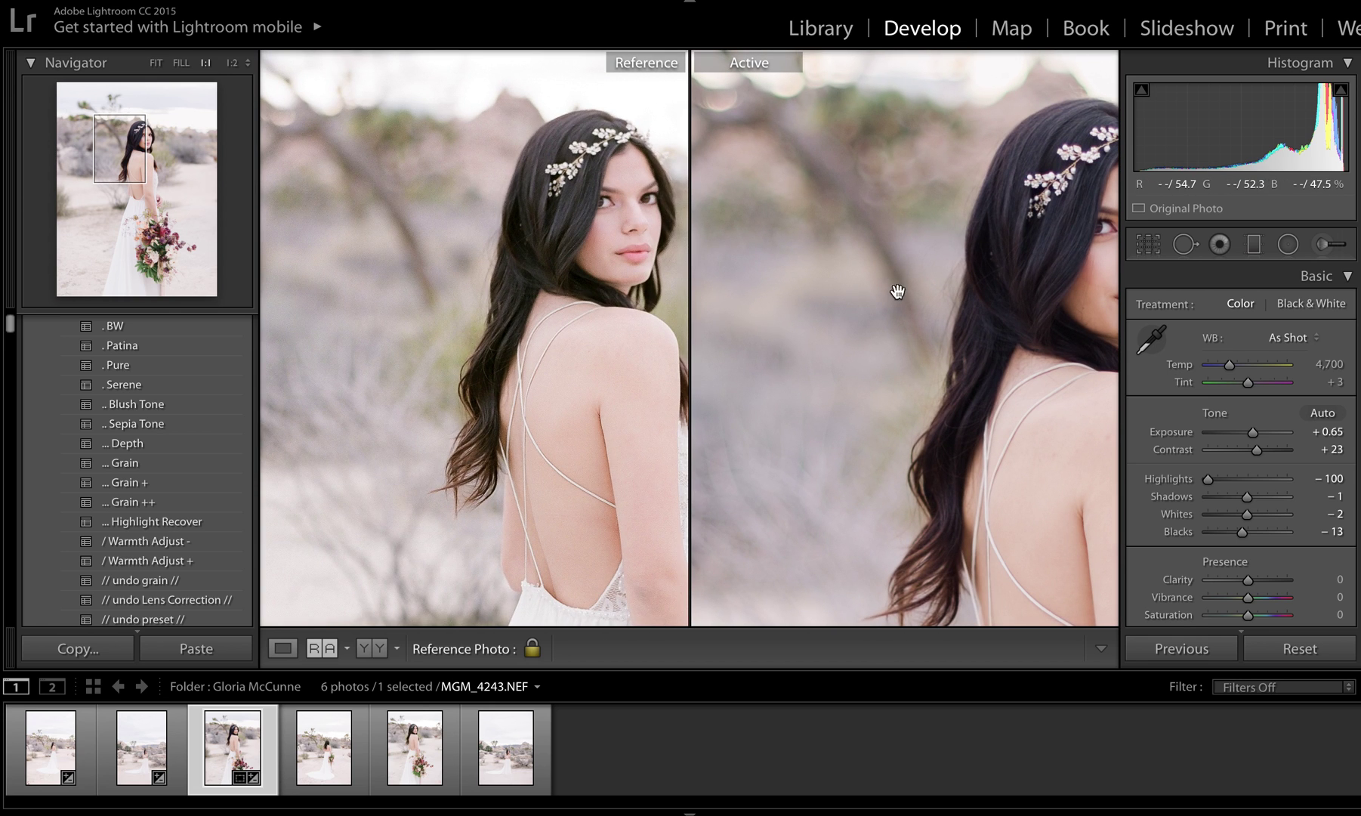
click(696, 368)
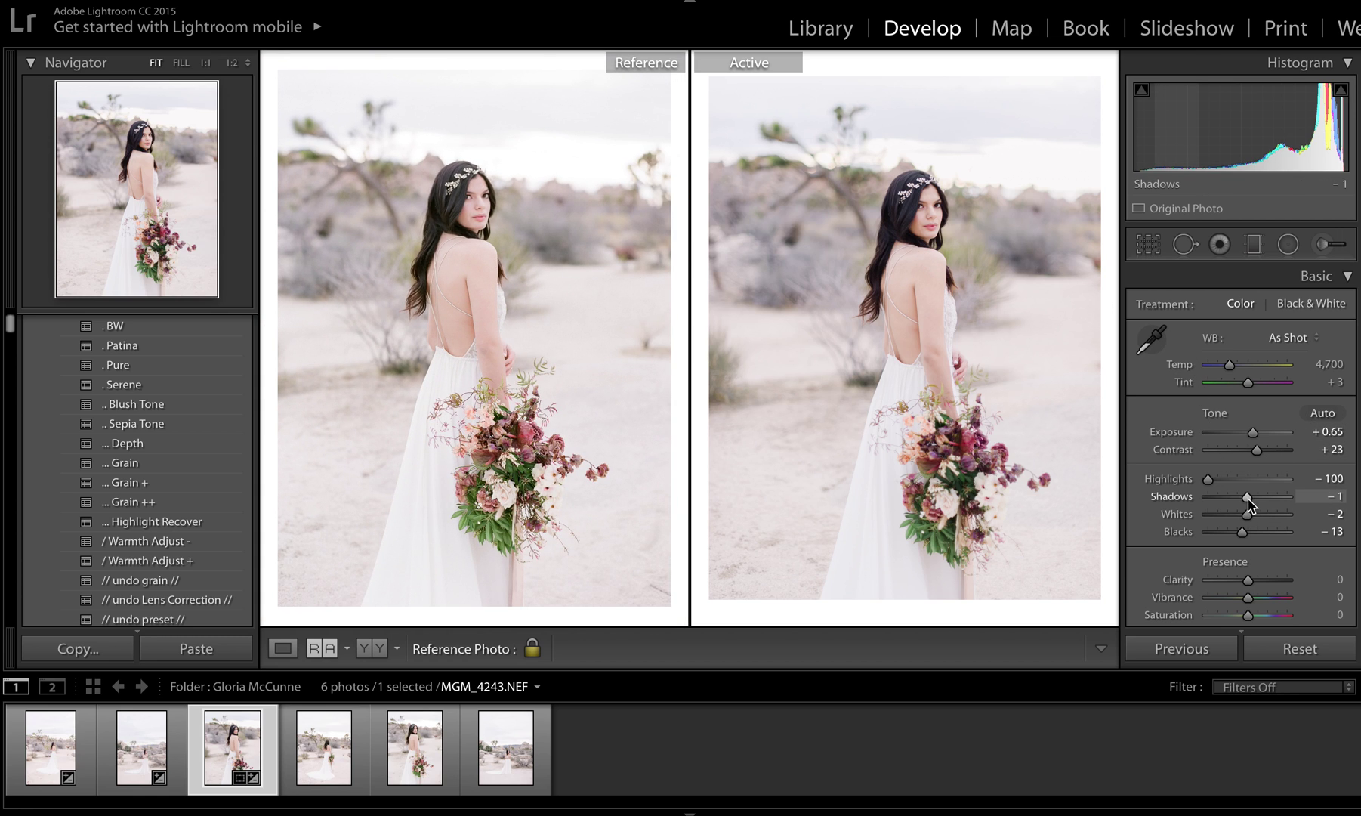
drag(1250, 496, 1257, 490)
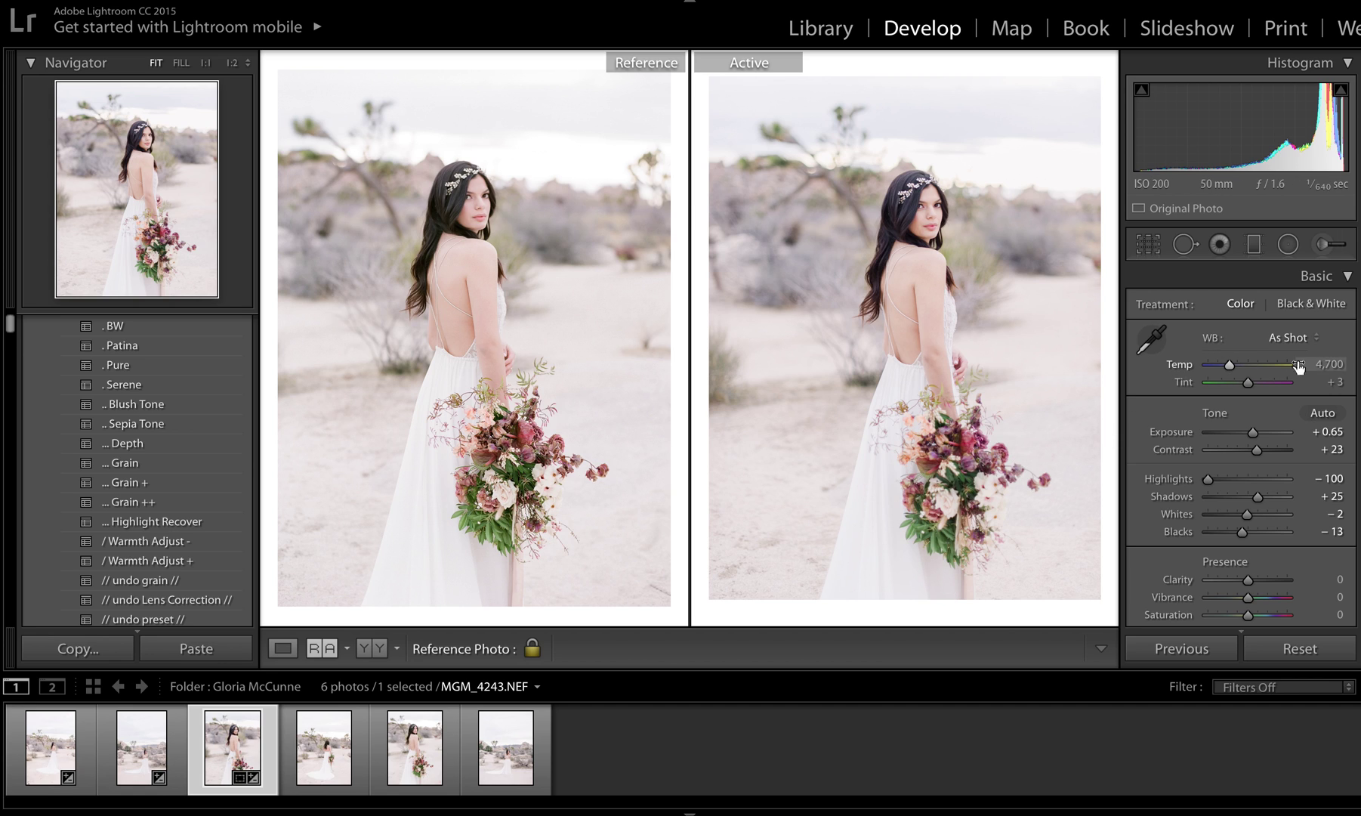
Set the white balance temperature of MGM_4243.NEF to 4,750.
click(1328, 366)
text(47)
key(Return)
Compare the bouquet, skin and dress at 1:1 between the reference and active photos, and return both to the fitted view.
click(948, 515)
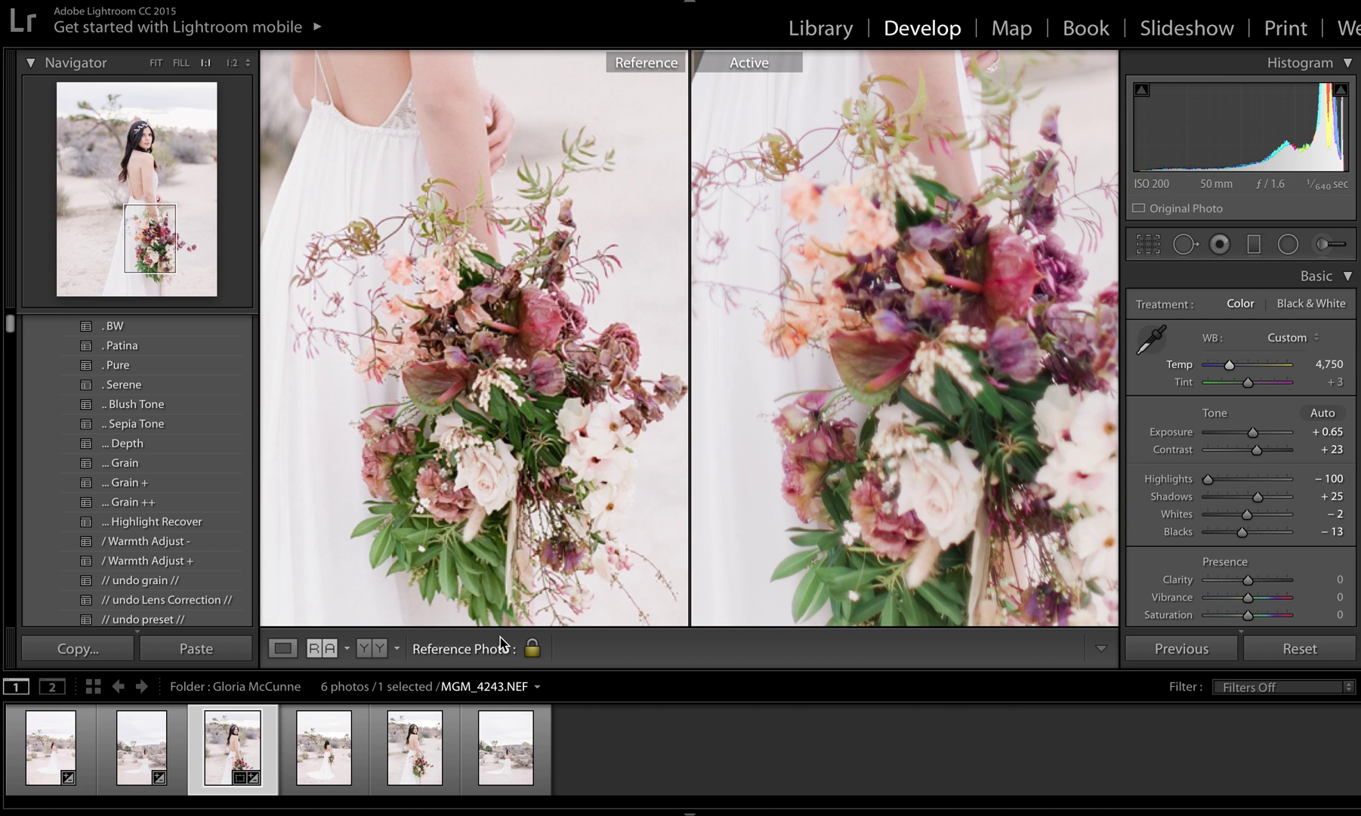
drag(377, 408, 969, 471)
drag(686, 444, 774, 401)
drag(563, 440, 343, 465)
drag(684, 408, 568, 404)
drag(544, 542, 562, 227)
drag(957, 502, 907, 326)
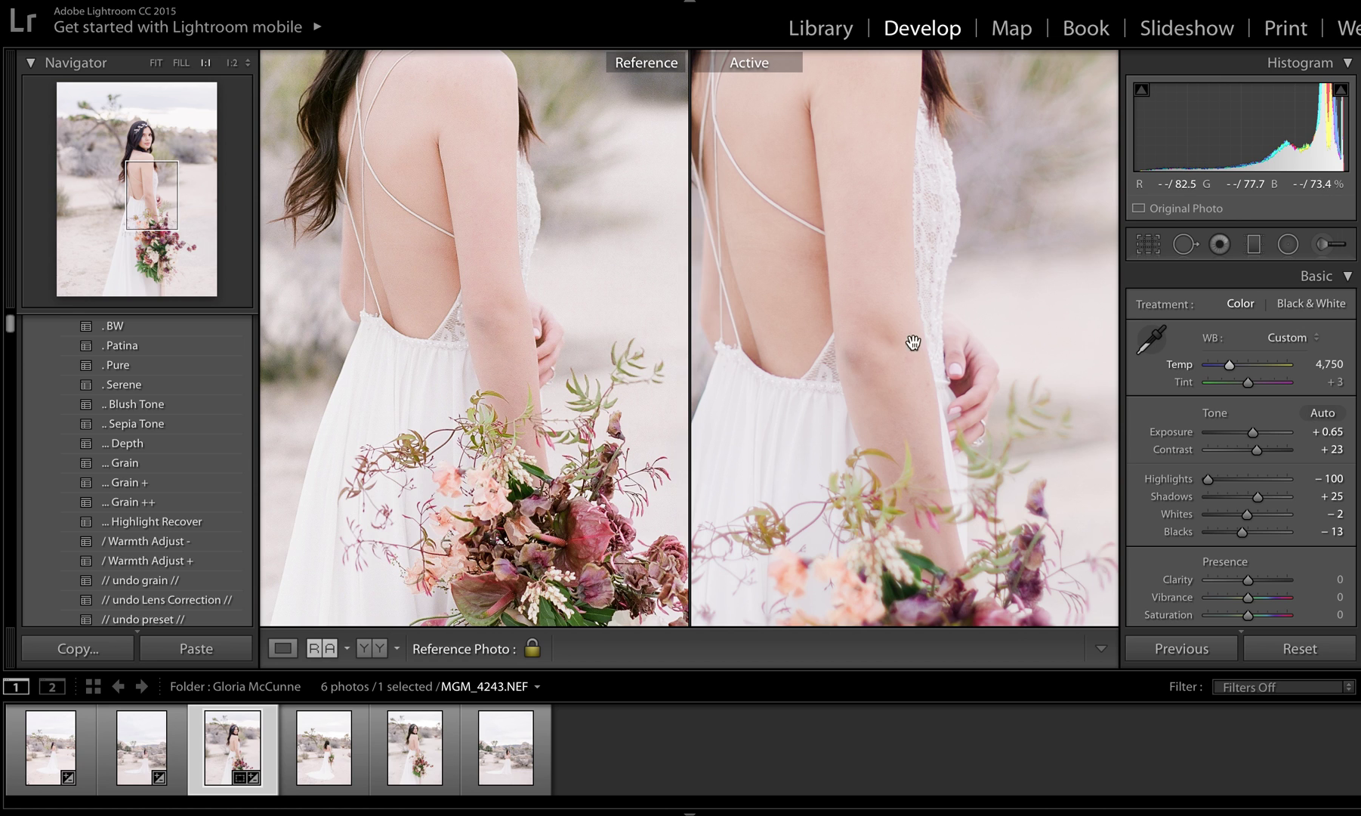
drag(874, 419, 935, 431)
click(935, 431)
drag(498, 484, 488, 495)
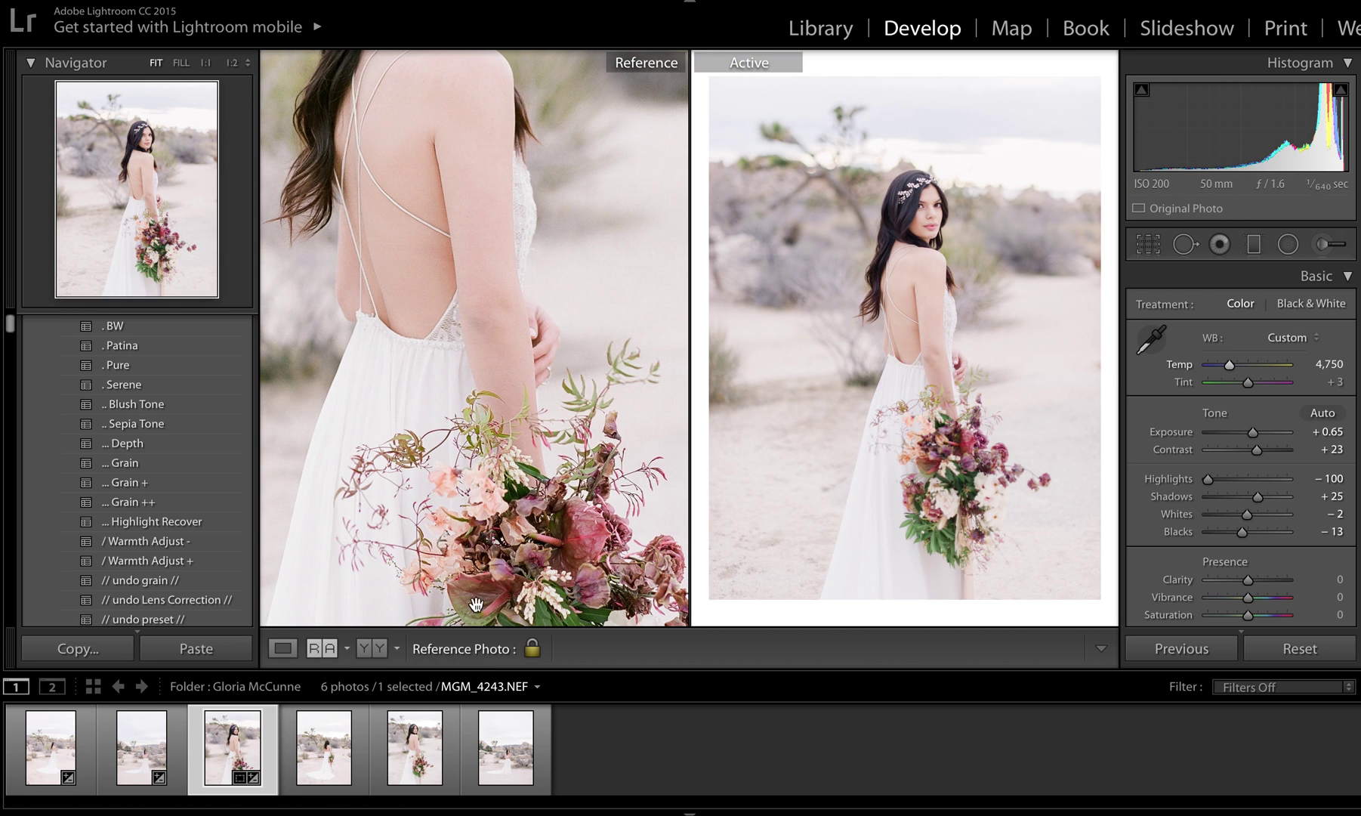
click(482, 461)
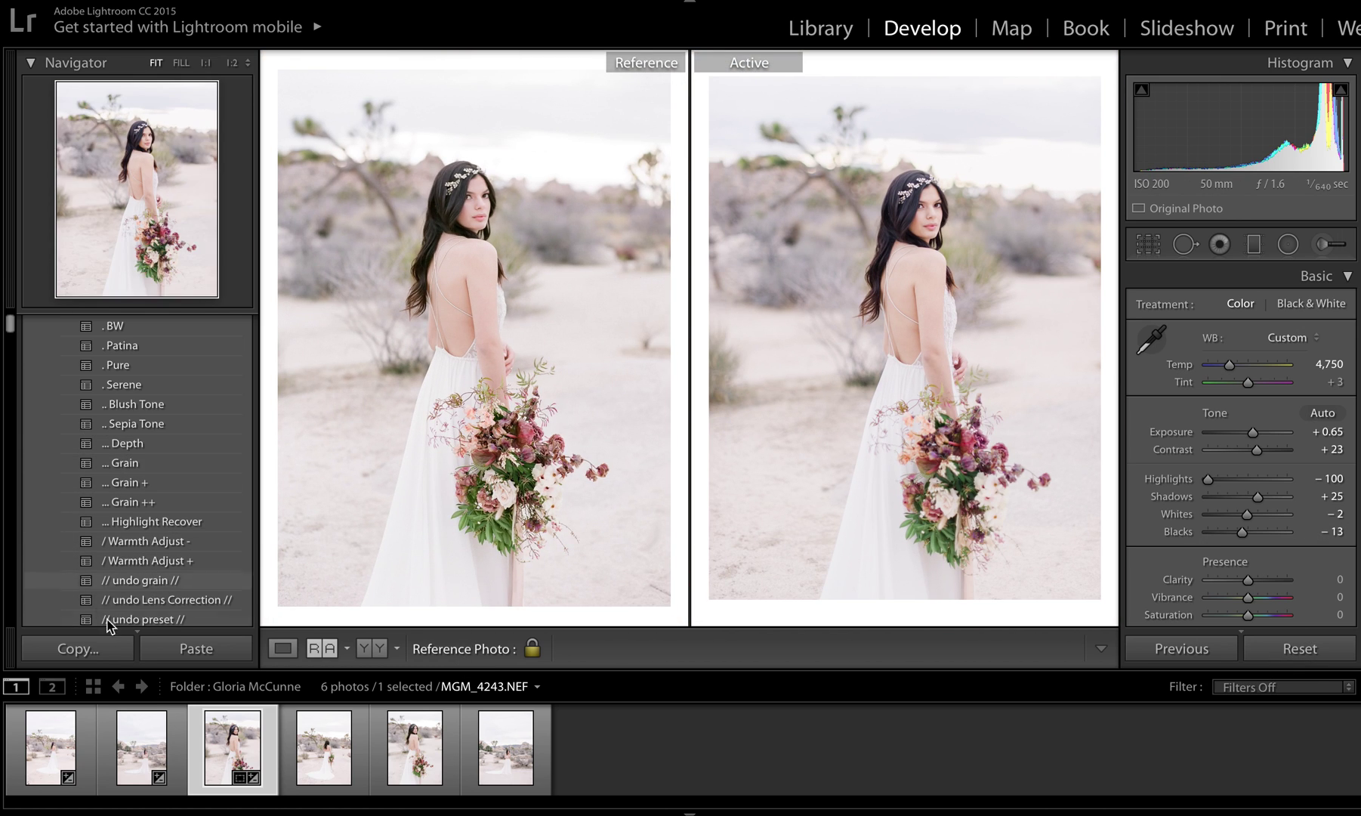
Remove the preset effects from MGM_4243.NEF with the undo preset and reset all its develop settings.
click(161, 618)
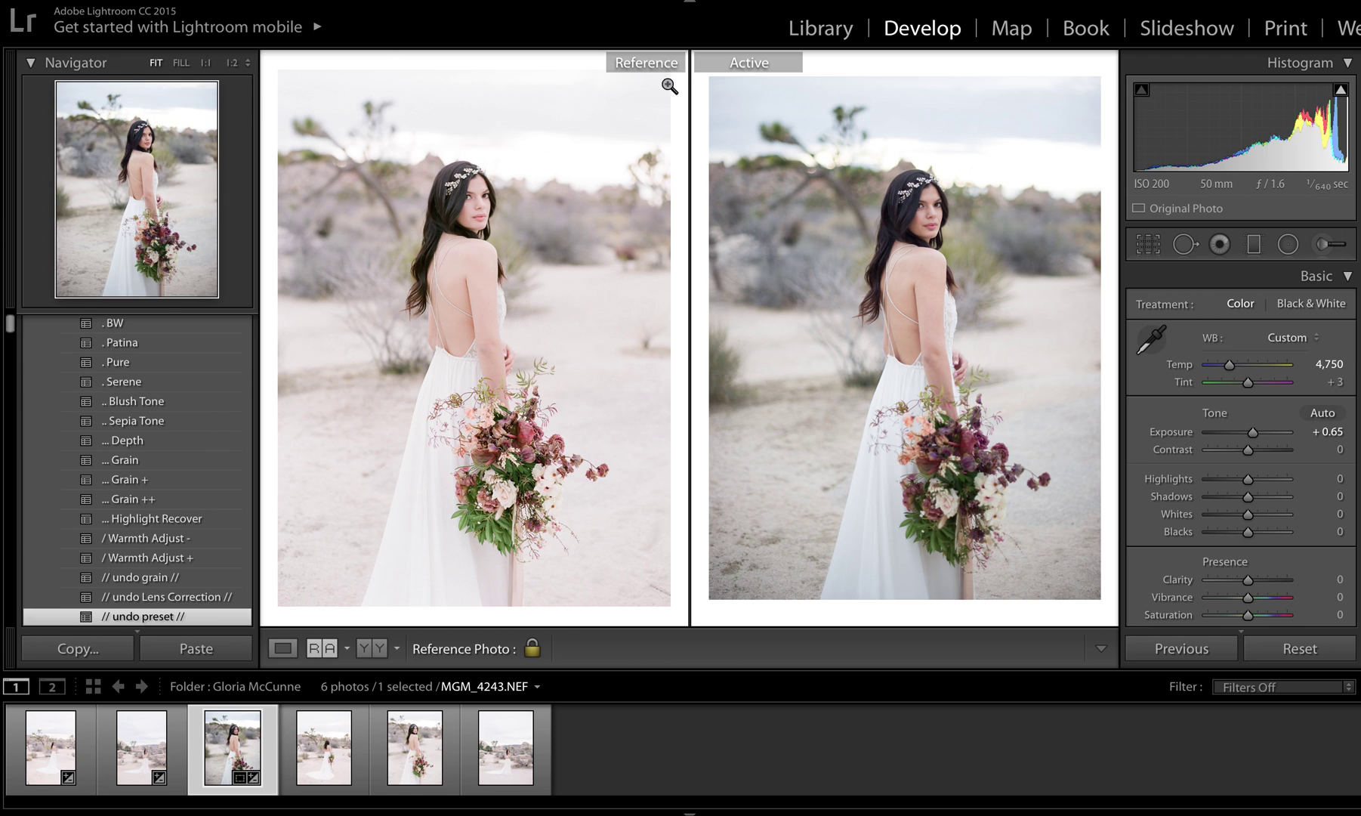
click(1320, 364)
click(1331, 475)
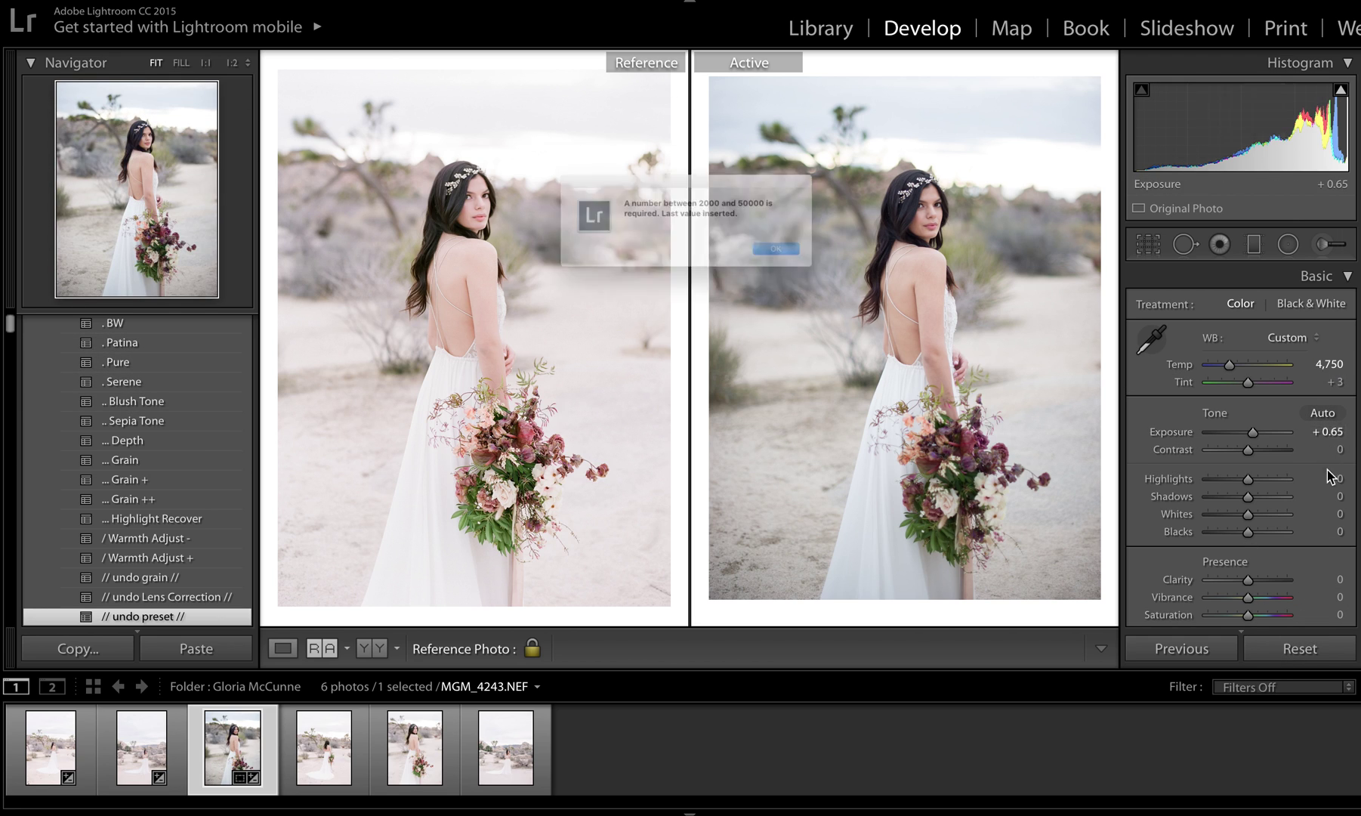
click(837, 270)
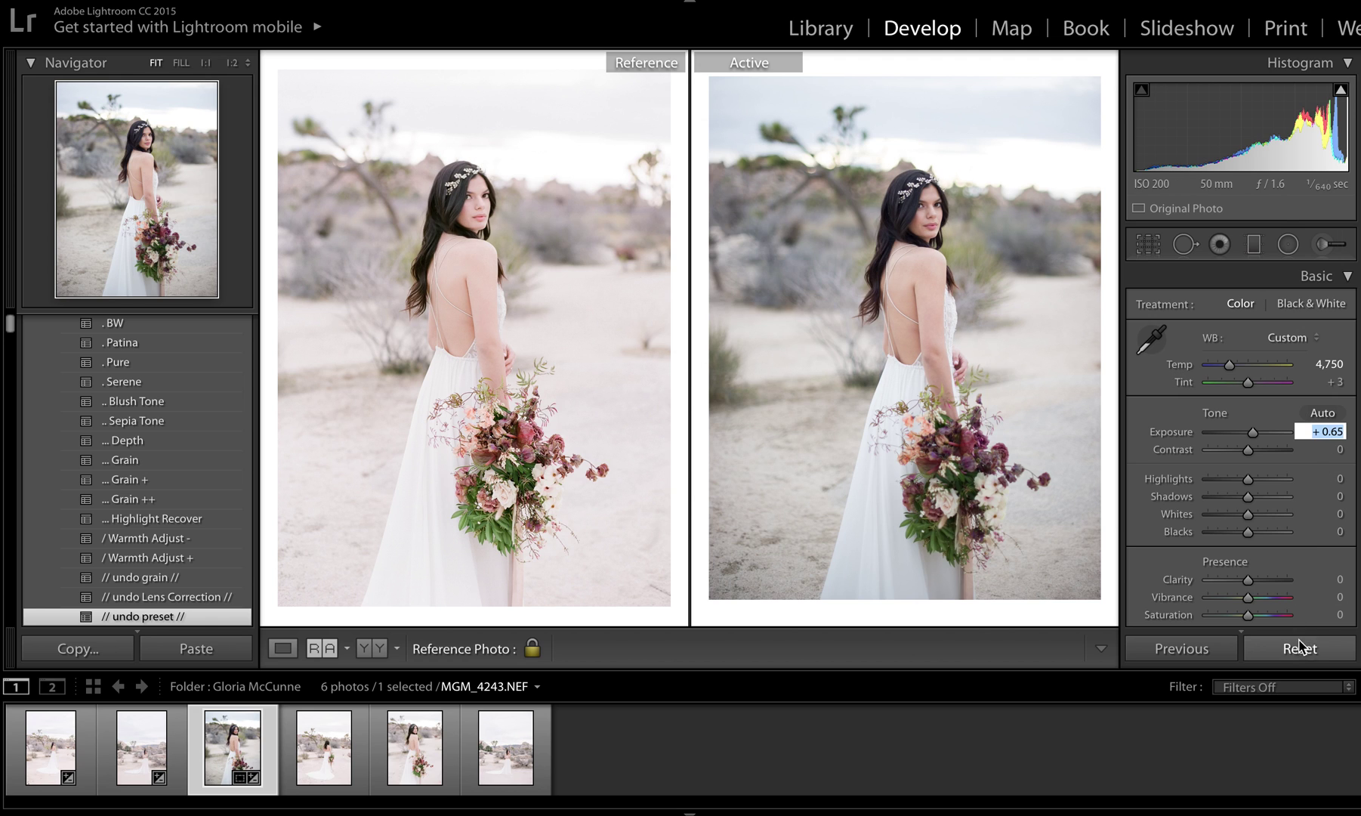
click(1299, 646)
Reapply the Pure, Blush Tone and Highlight Recover presets to the reset MGM_4243.NEF.
click(137, 367)
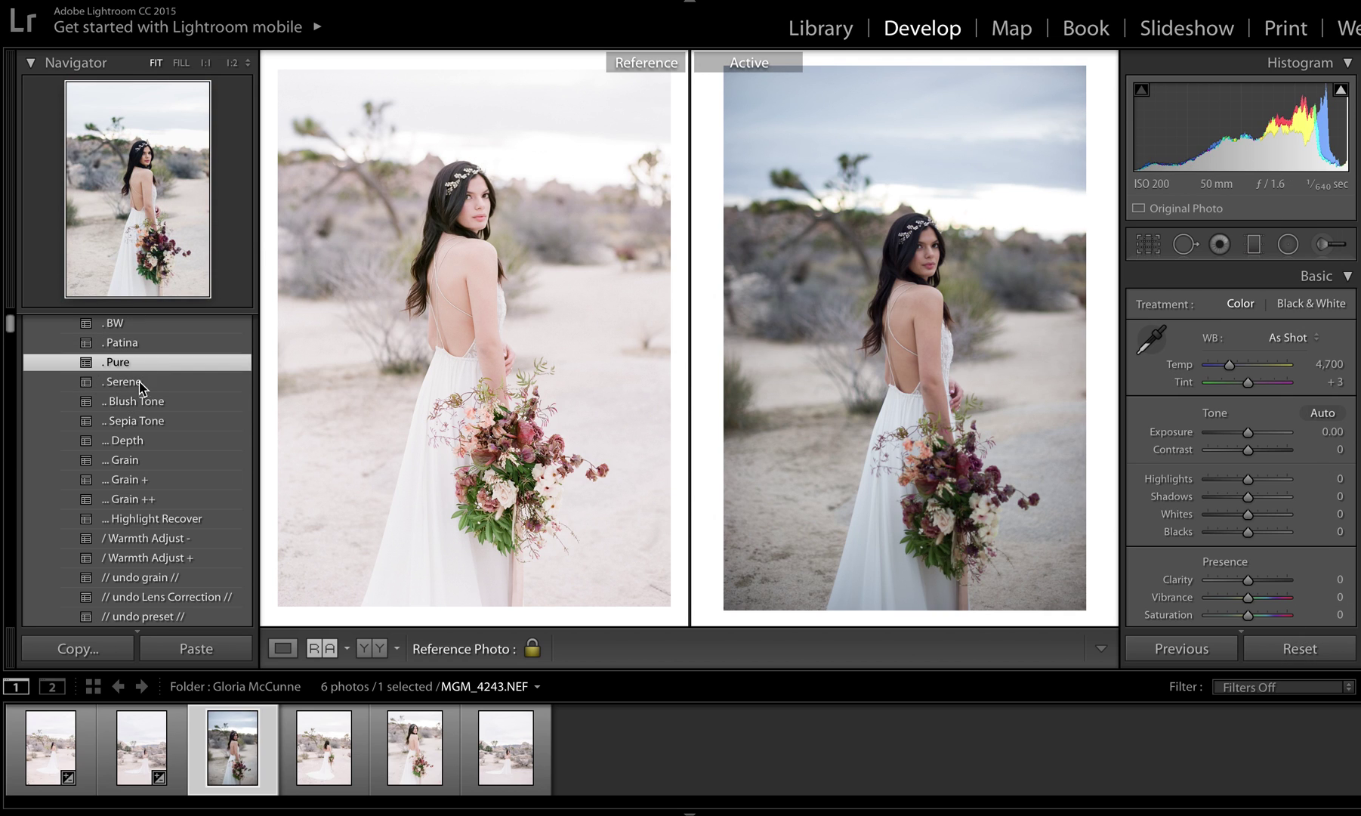
click(166, 398)
click(185, 519)
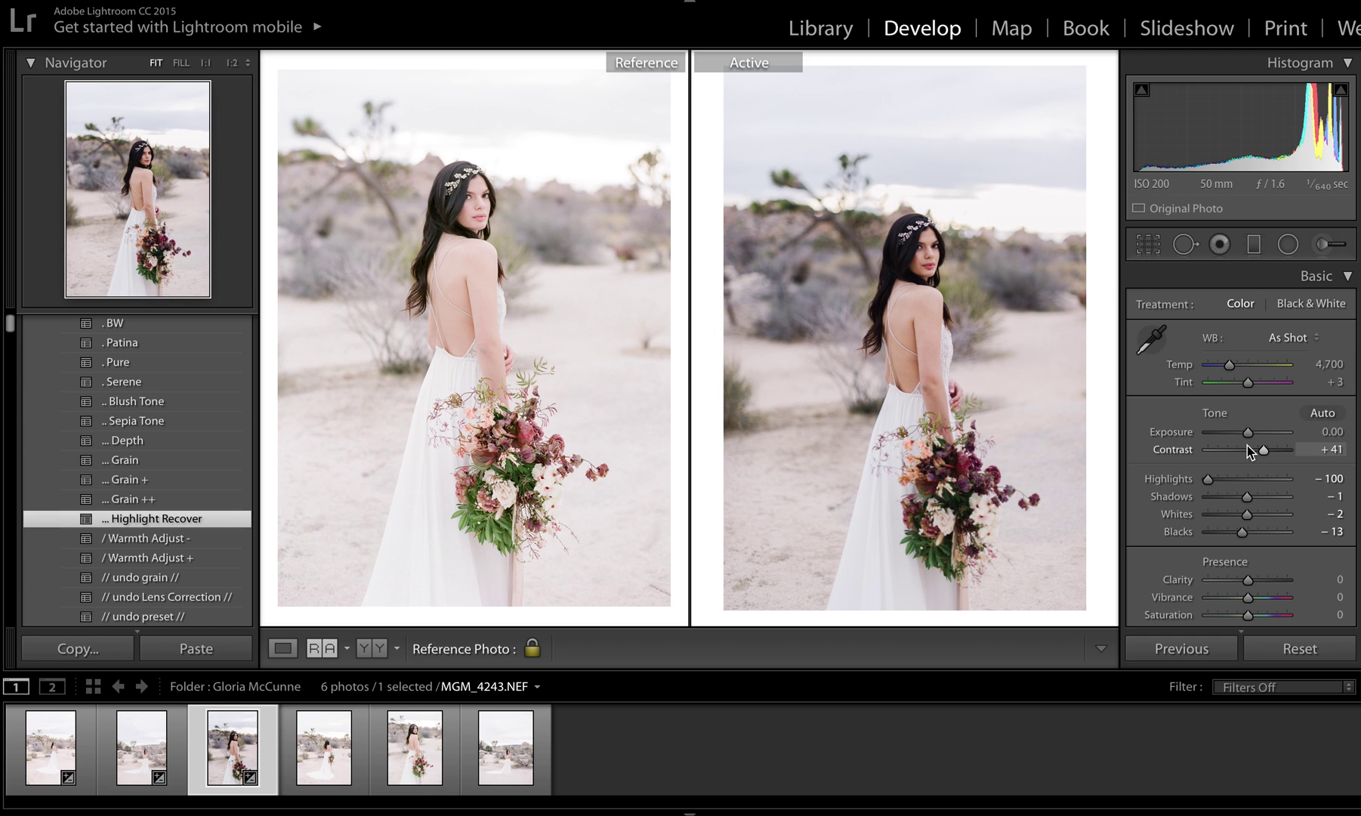
Set MGM_4243.NEF to Exposure +0.65, Contrast +26, Shadows +28 and a white balance temperature of 4,750.
drag(1249, 437, 1252, 437)
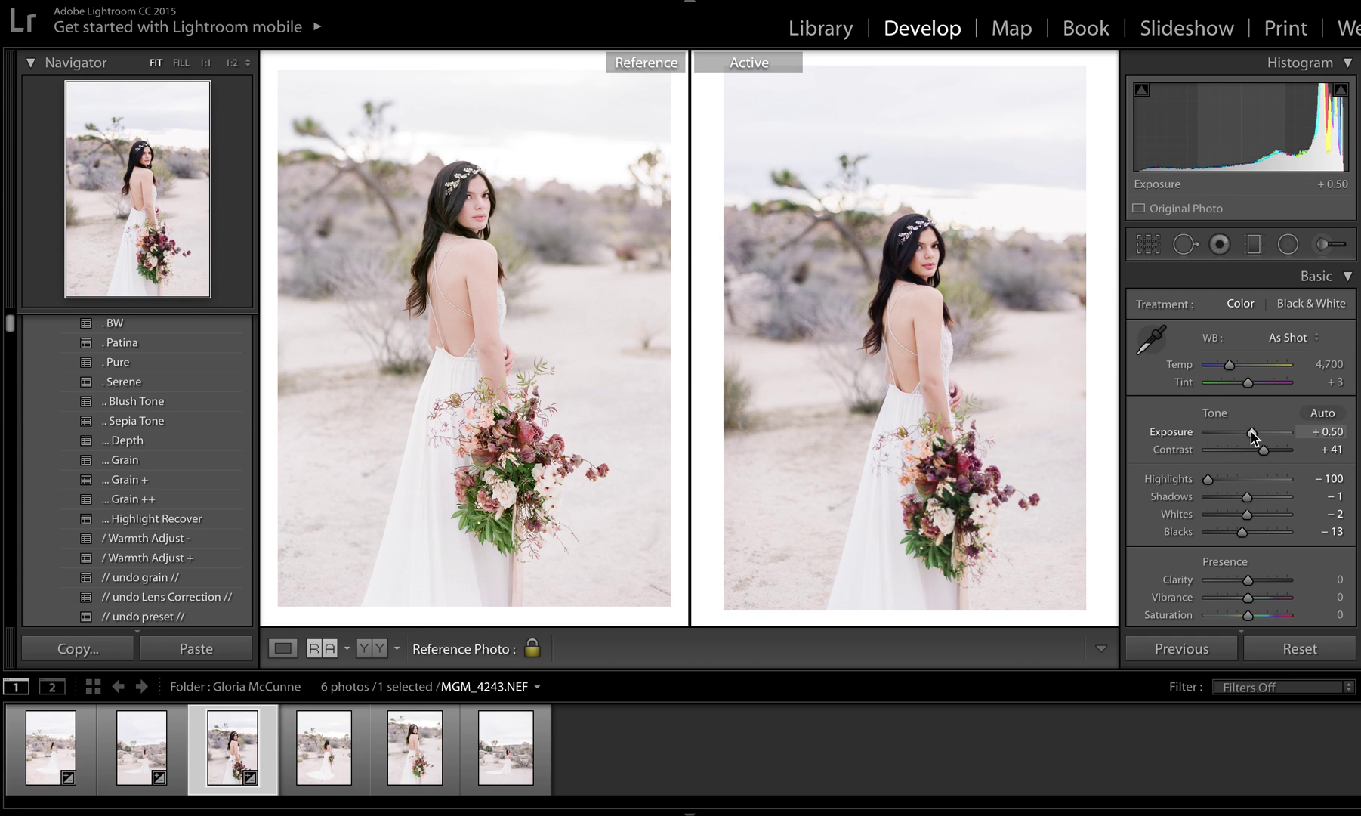
drag(1264, 449, 1258, 498)
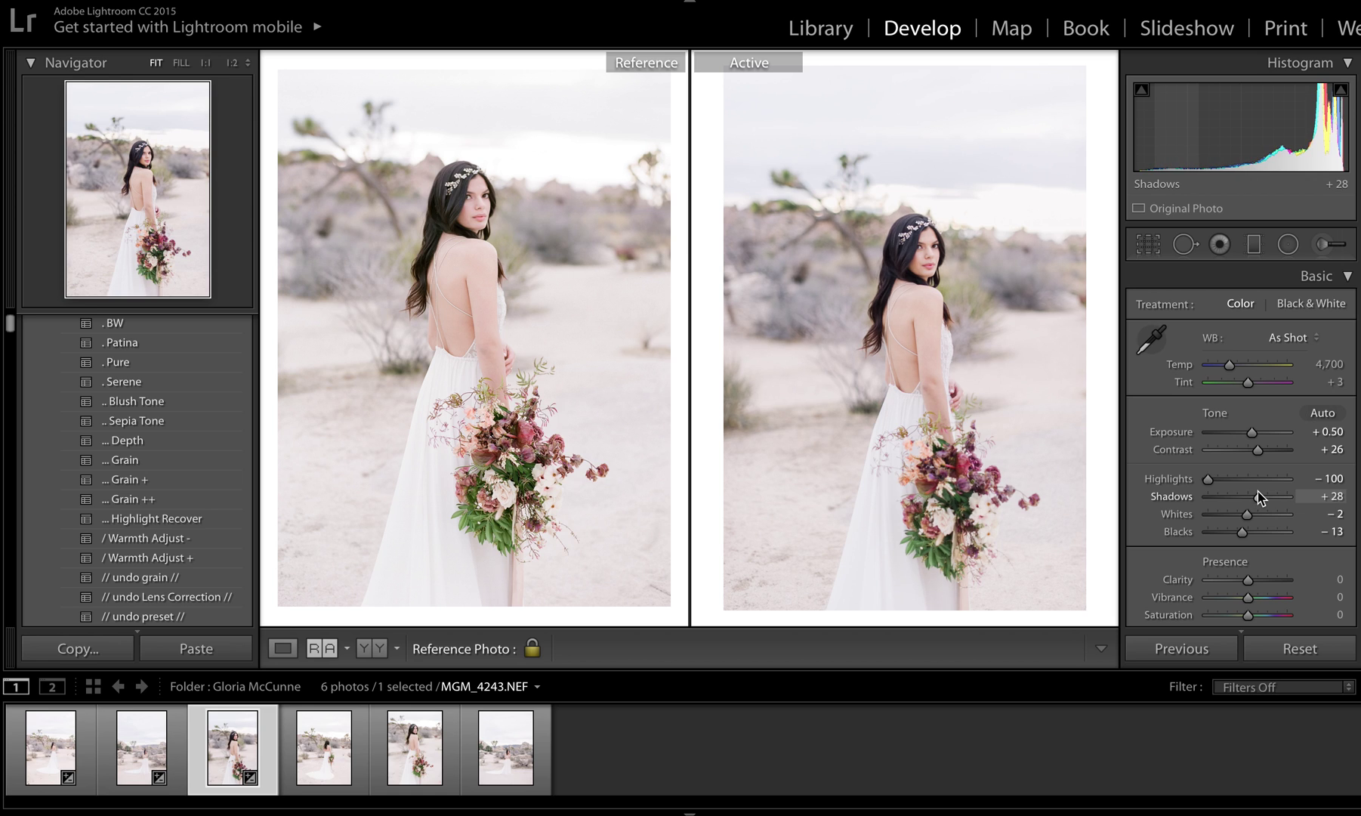
drag(1252, 435, 1255, 435)
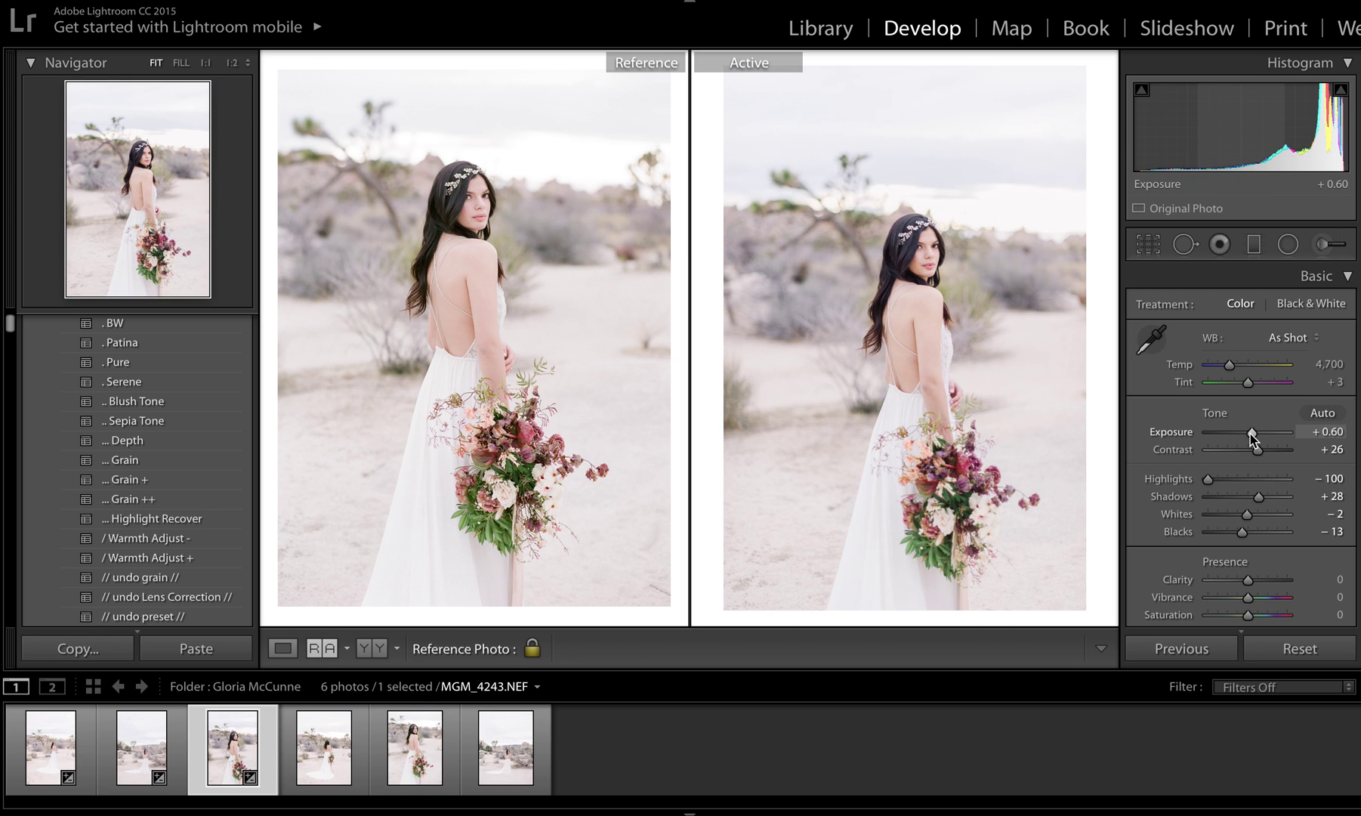
click(1323, 364)
text(4750)
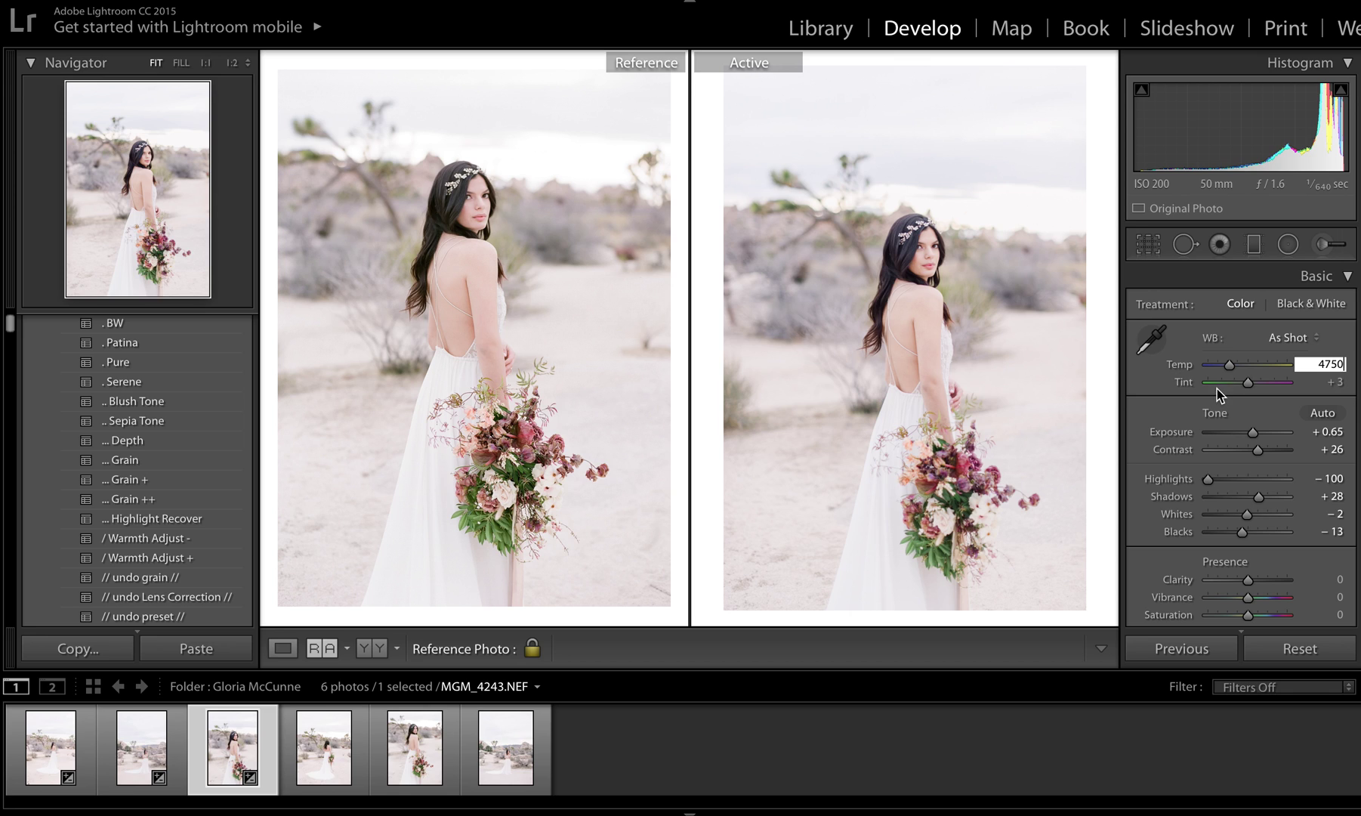
key(Return)
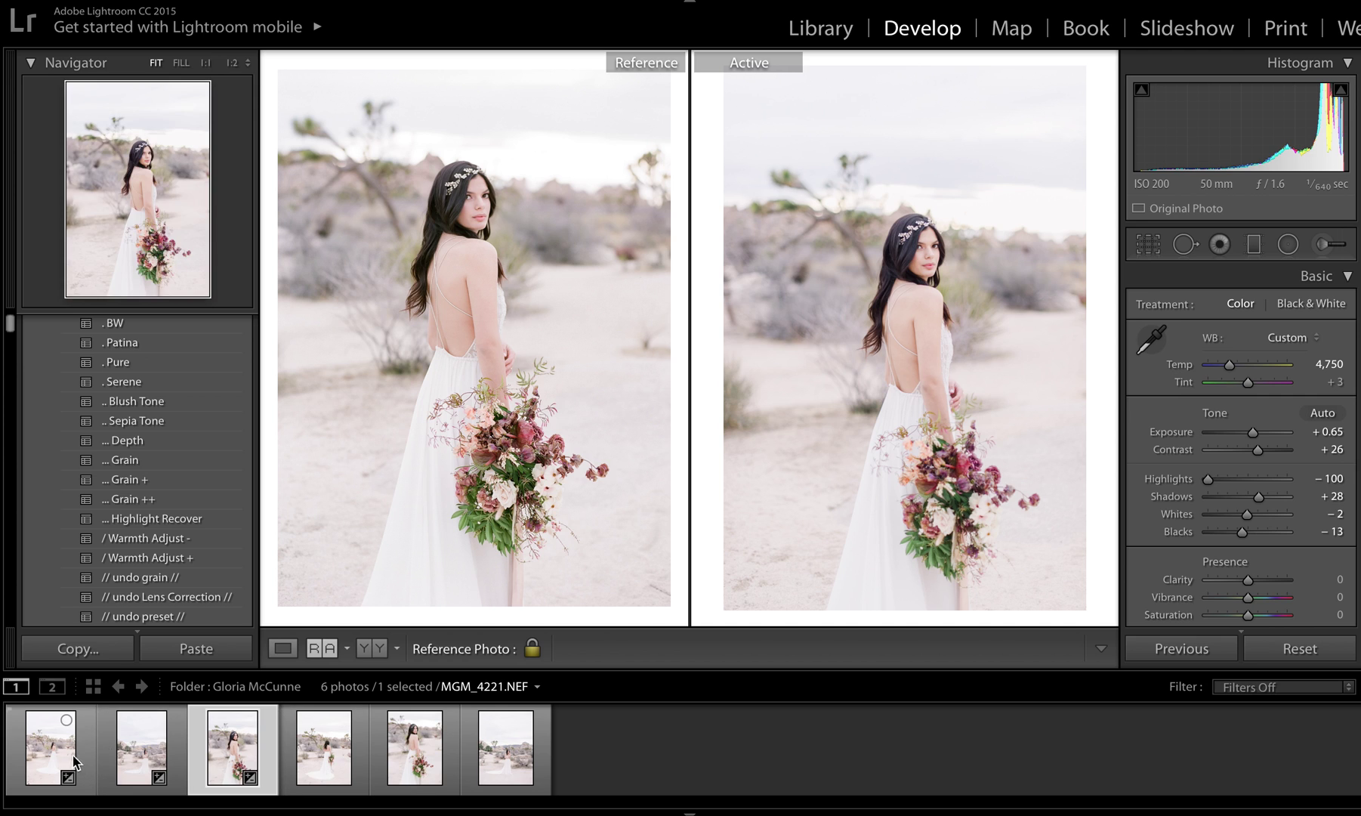
Make the finished photo of the bride from behind the reference, and reset MGM_4221.NEF to its original settings.
drag(332, 763, 385, 491)
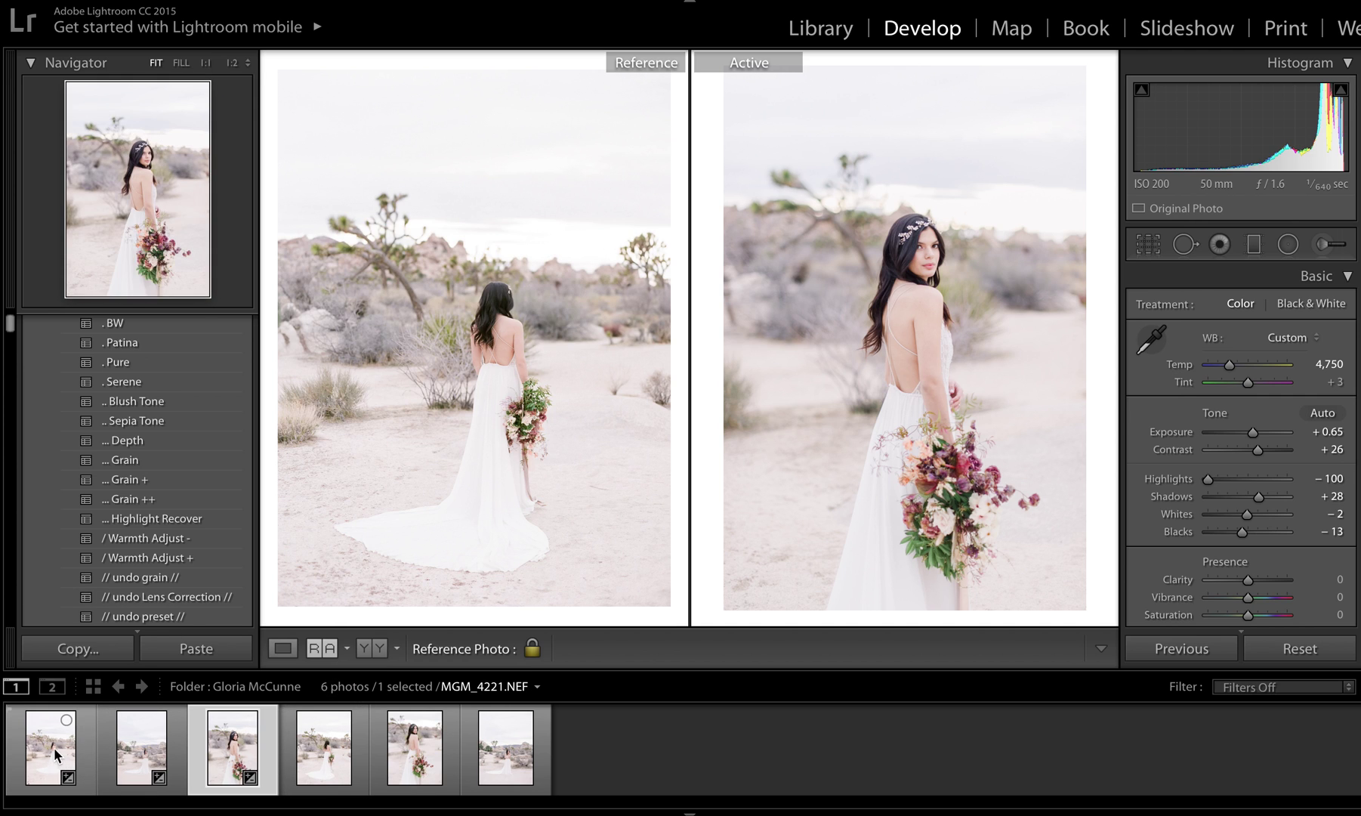
click(1300, 648)
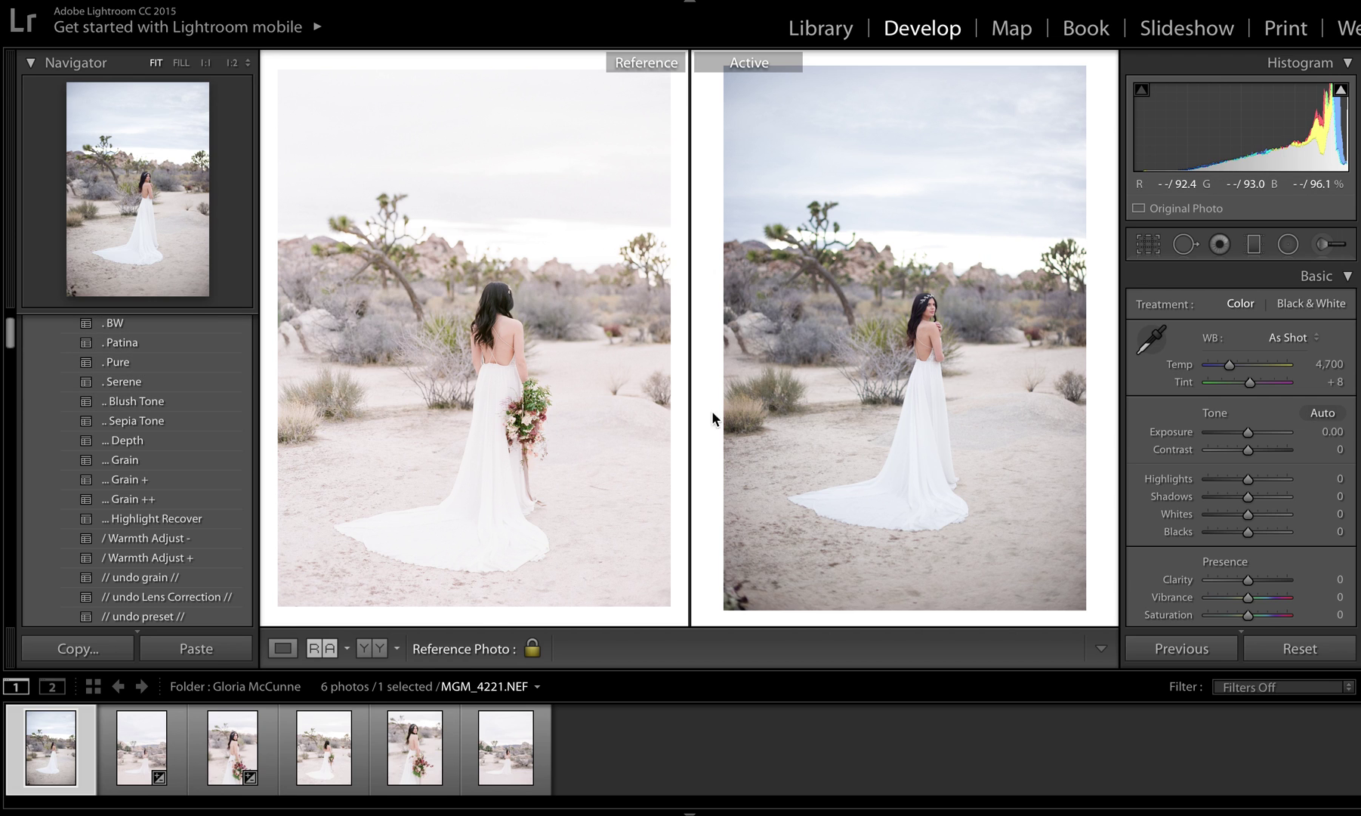
Reset MGM_4243.NEF to its original settings and make MGM_4221.NEF the active photo.
click(233, 748)
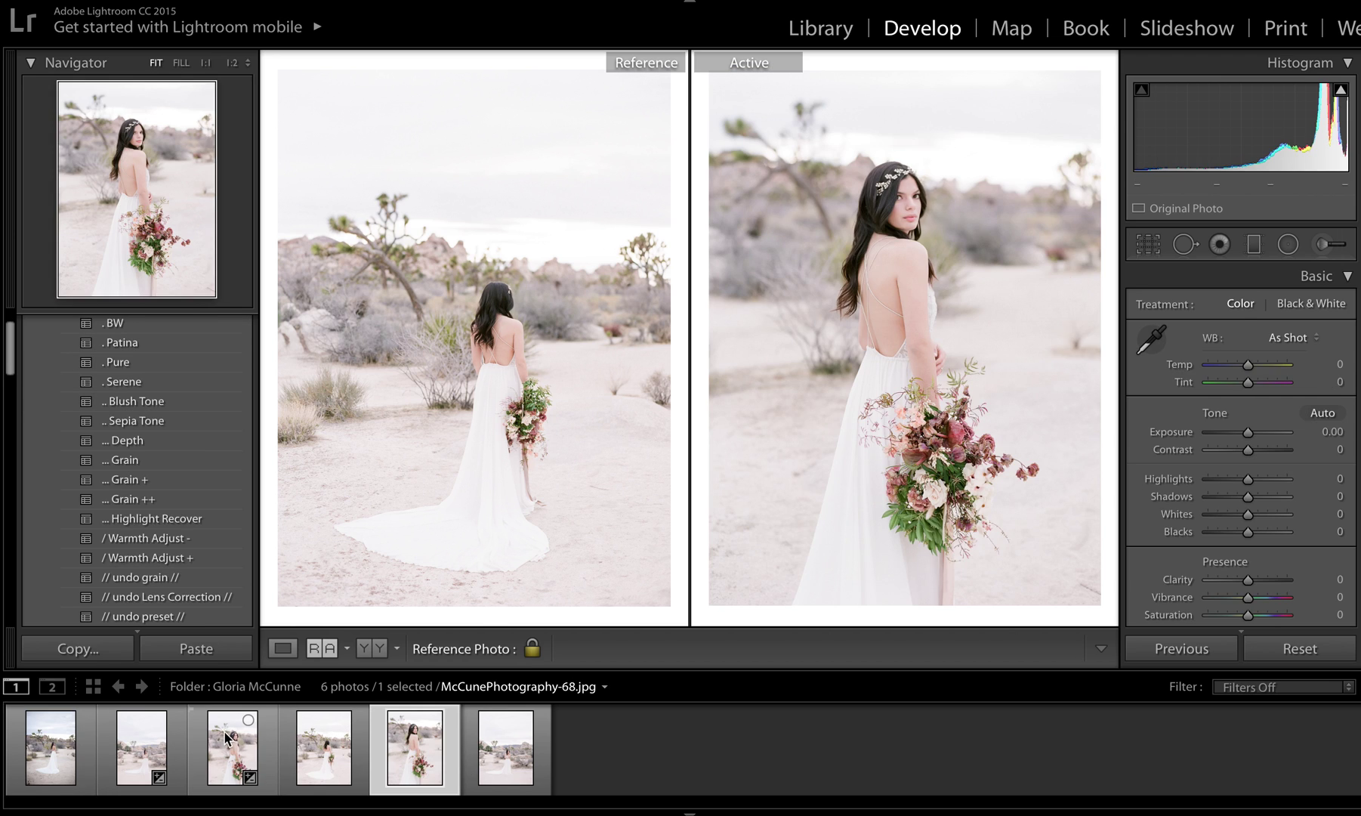
click(1301, 648)
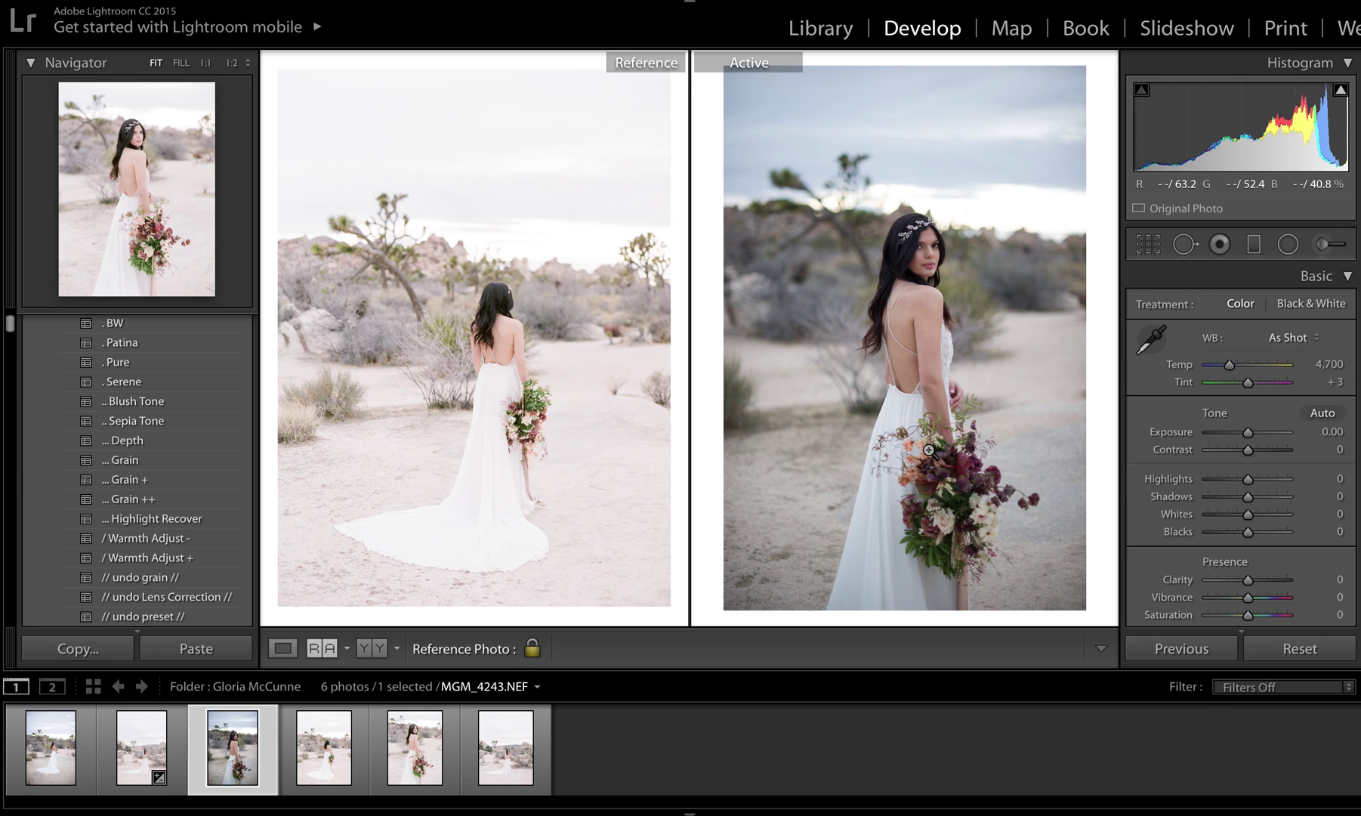
click(417, 769)
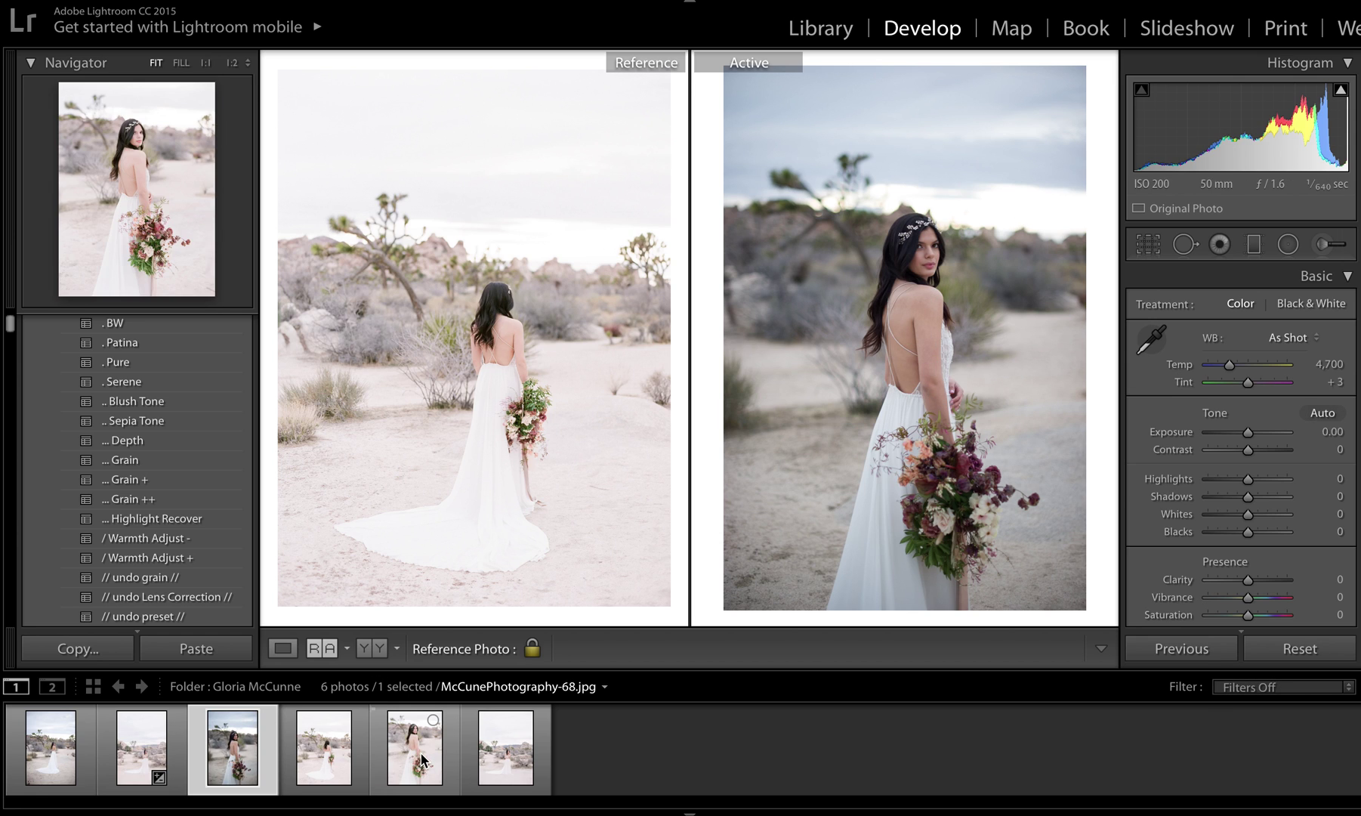
click(299, 755)
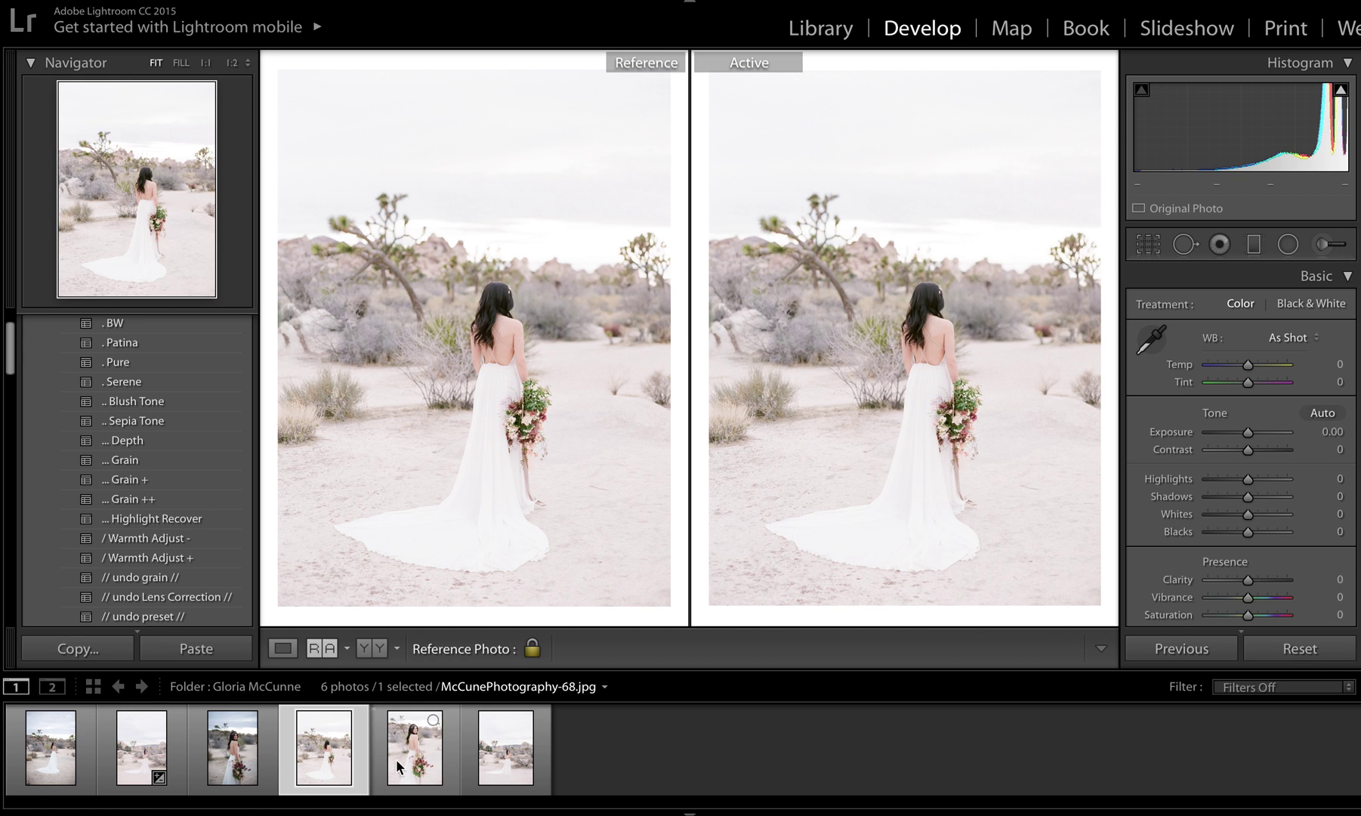
click(50, 754)
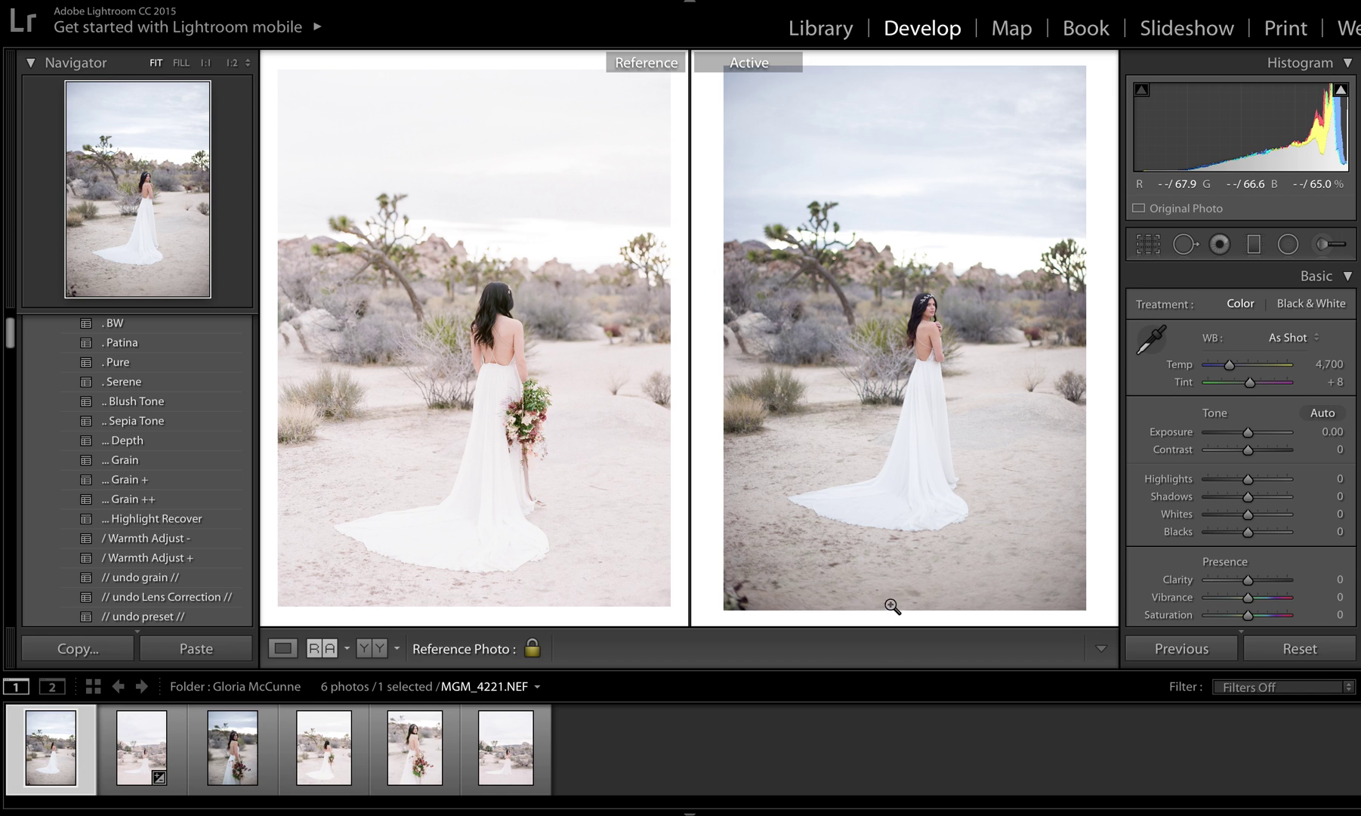
Try the Patina and Pure presets on MGM_4221.NEF and undo both.
click(141, 345)
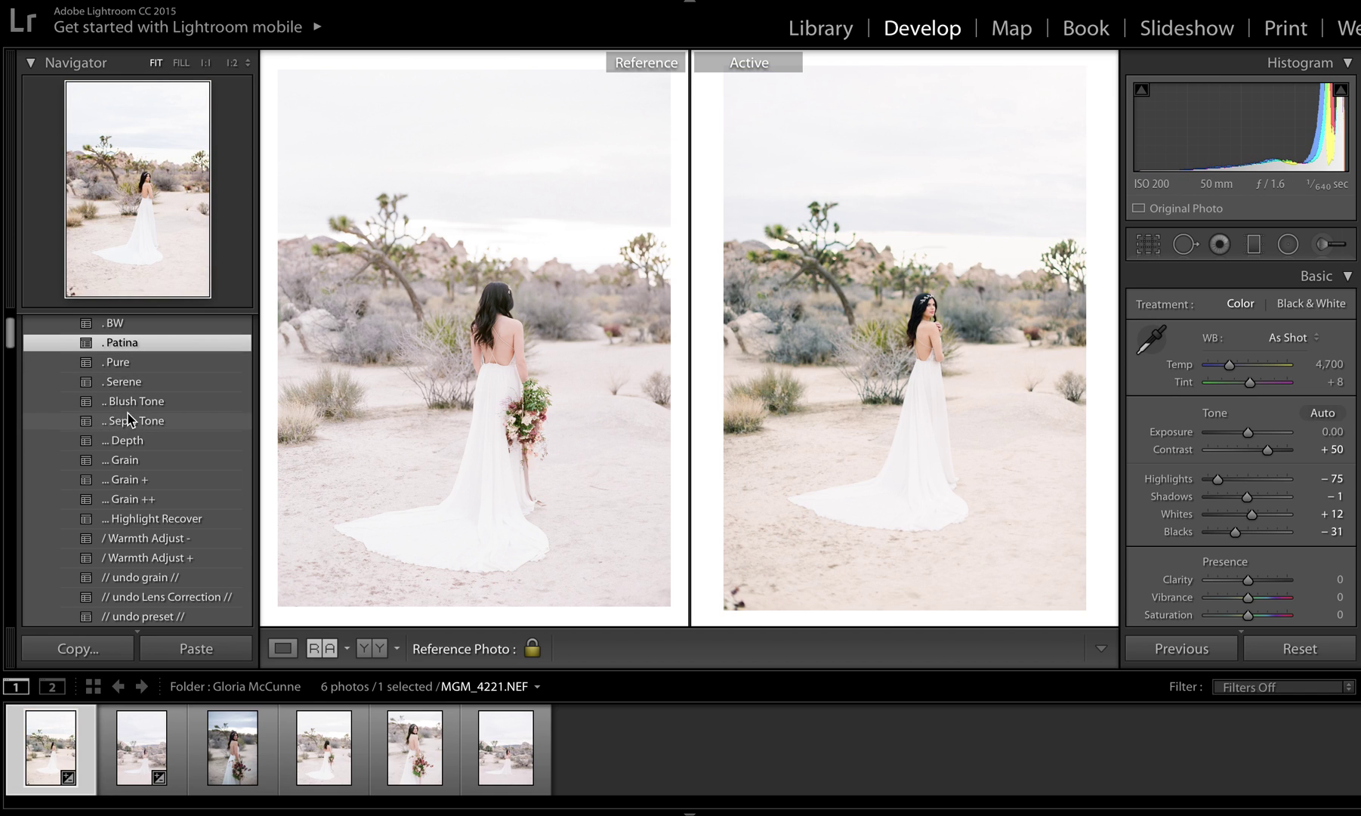
click(158, 362)
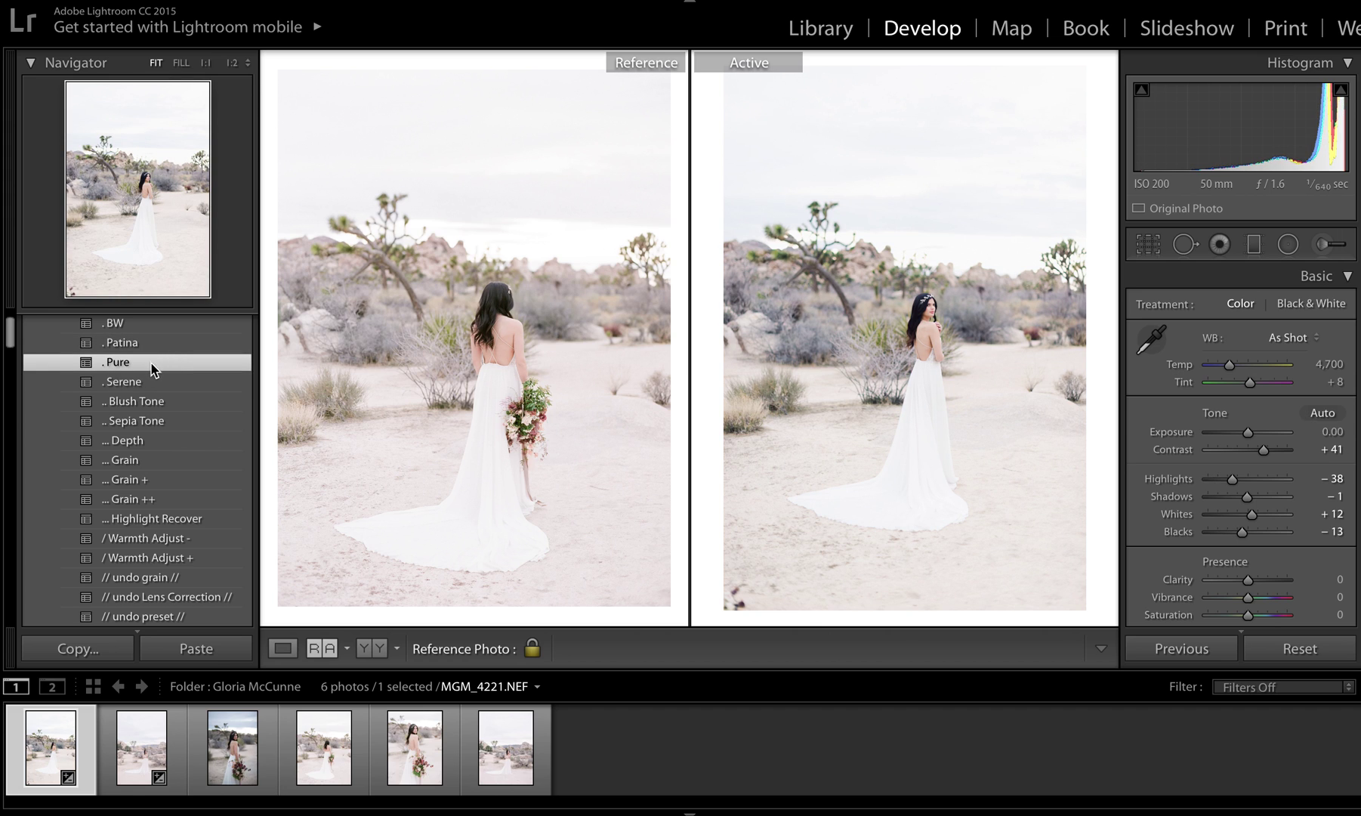
key(ctrl+z)
key(ctrl+z)
Apply the Pure, Blush Tone and Highlight Recover presets to MGM_4221.NEF.
click(135, 363)
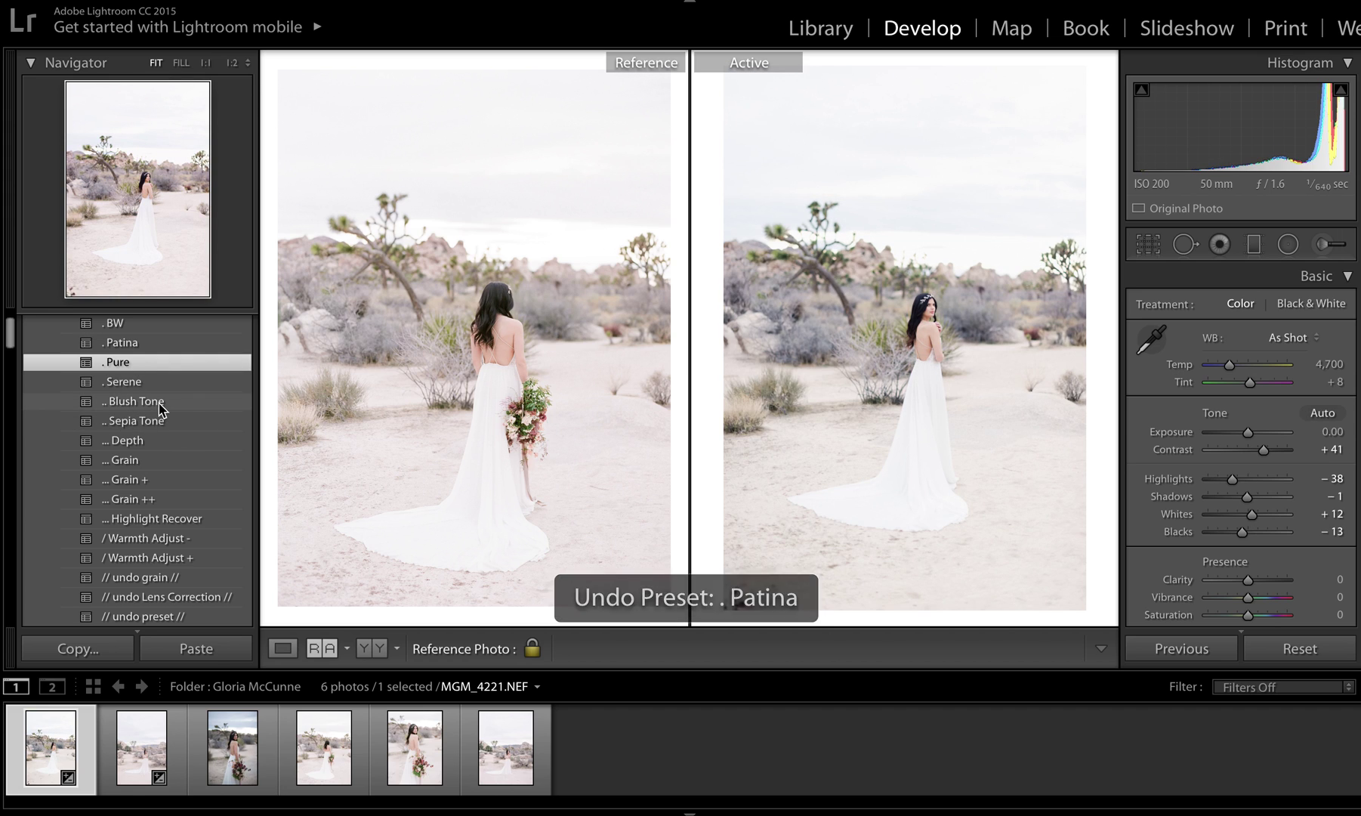
click(160, 403)
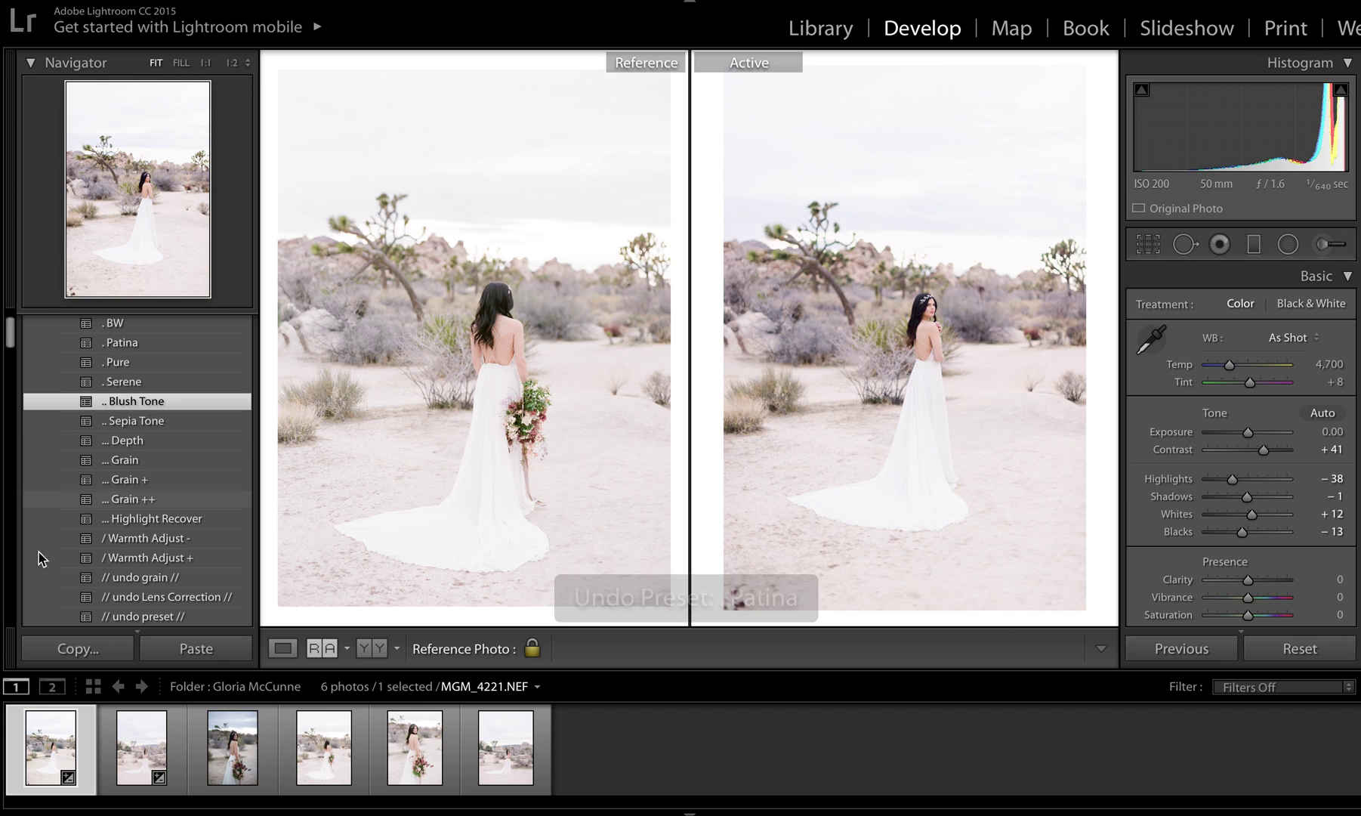
click(189, 518)
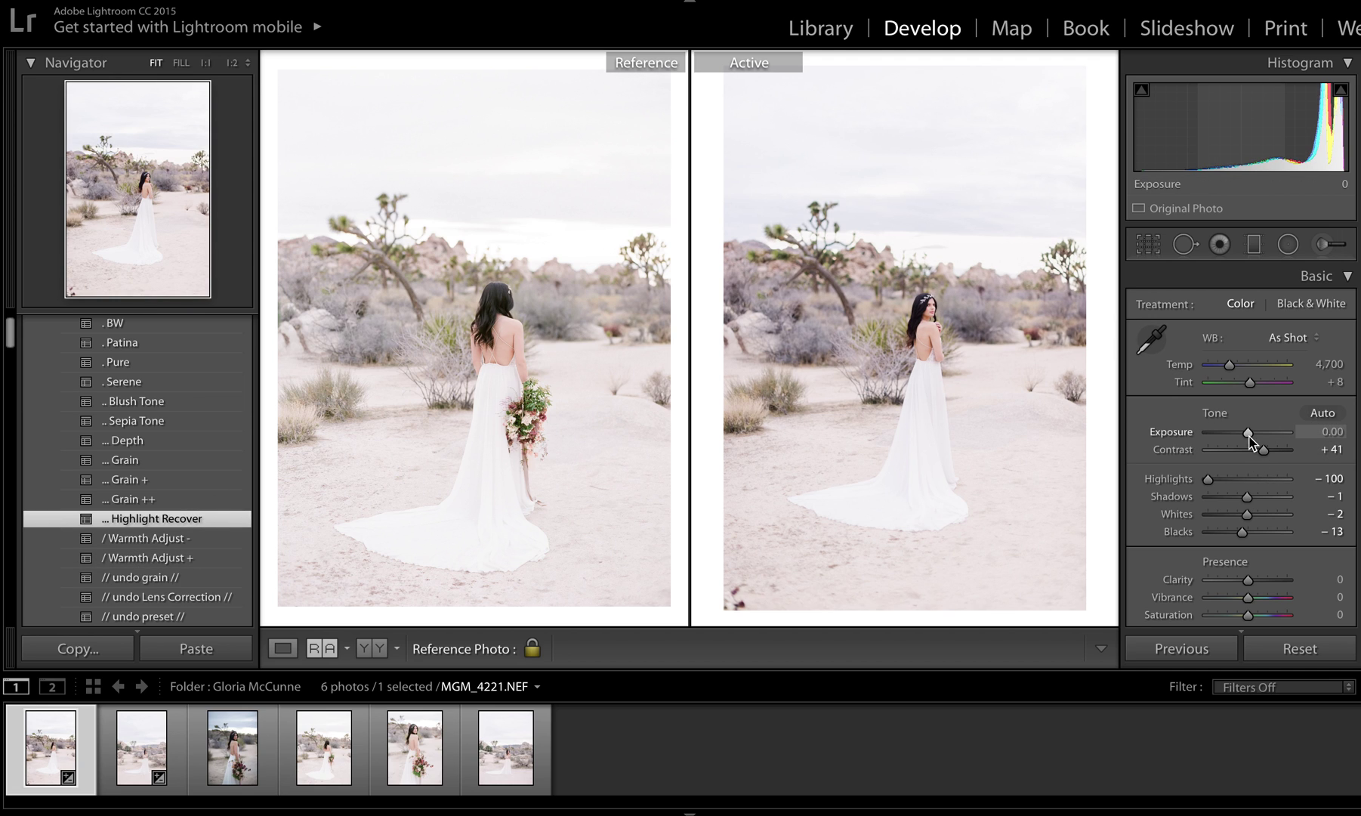
Set MGM_4221.NEF to Exposure +0.05, Contrast +20 and a color temperature of 4,750.
drag(1248, 432, 1261, 450)
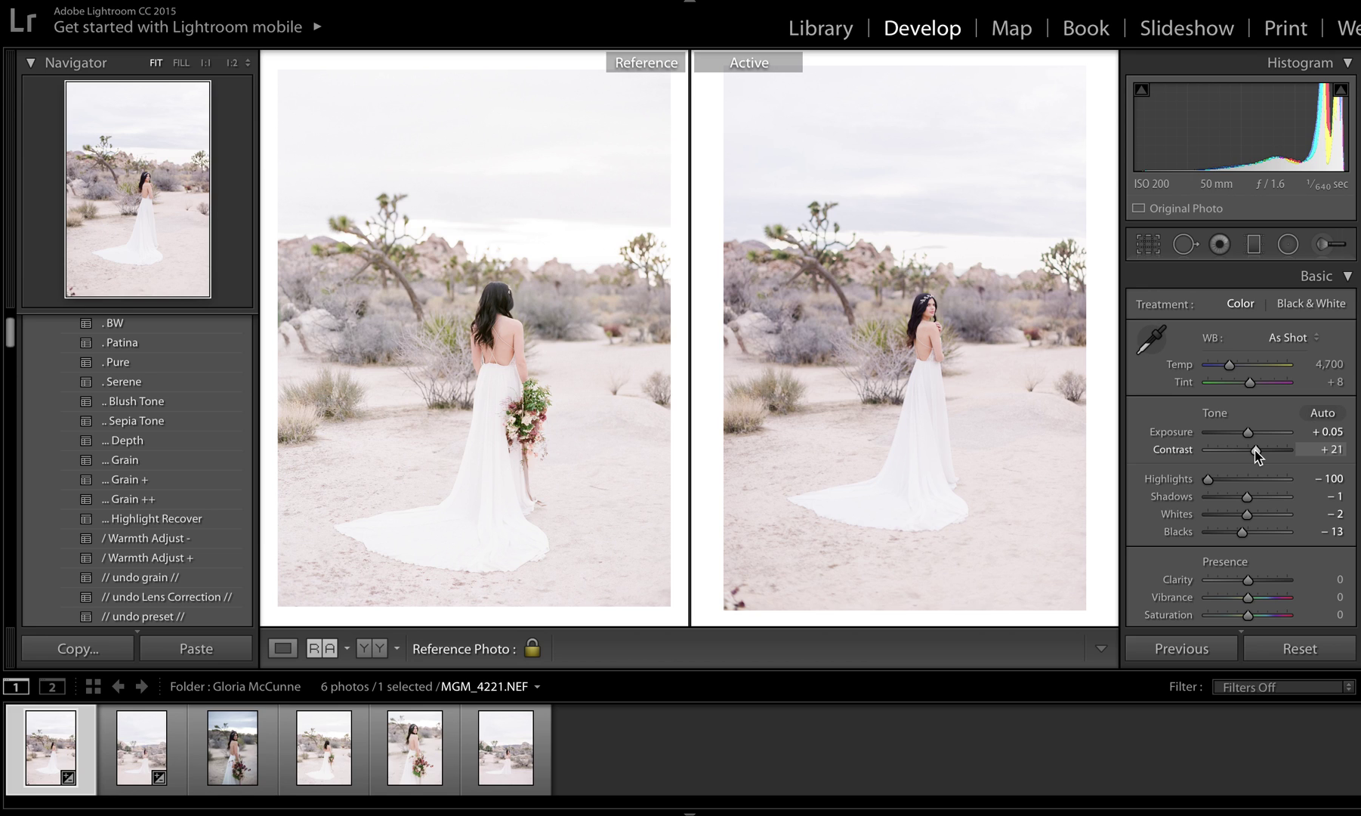
click(1340, 364)
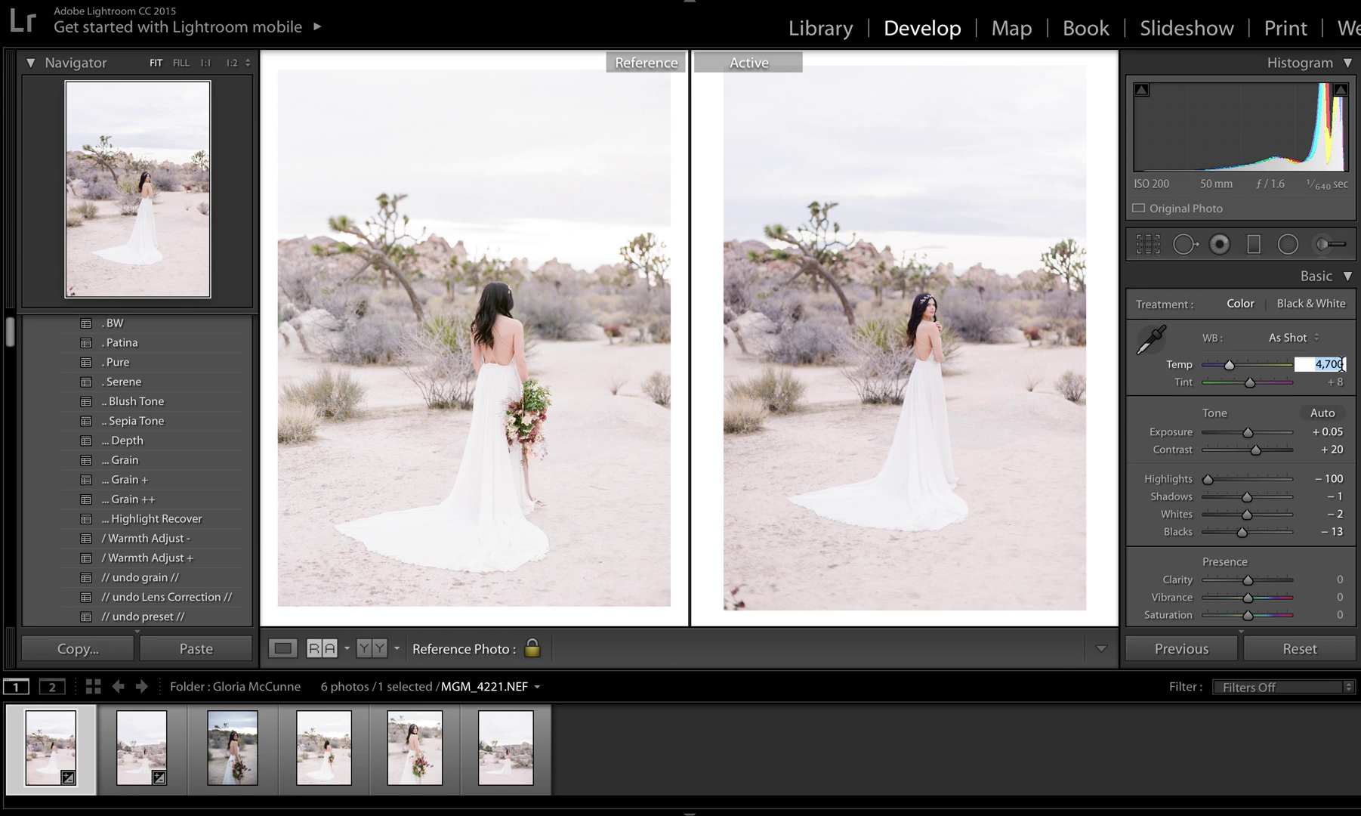
text(4750)
key(Return)
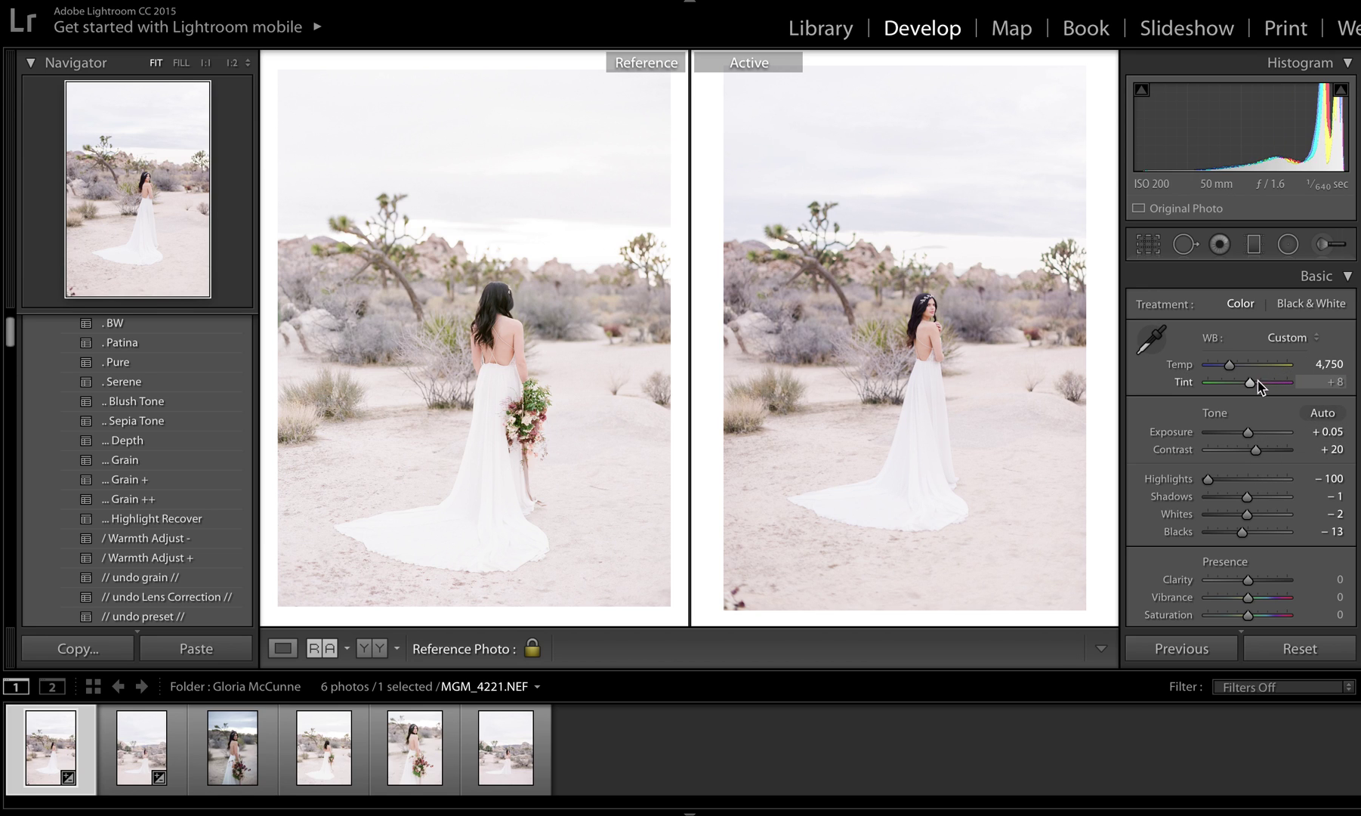
Brighten MGM_4221.NEF with Exposure +0.15 and Shadows +27, and warm its color temperature to 4,800.
drag(1247, 433, 1248, 437)
drag(1247, 496, 1259, 490)
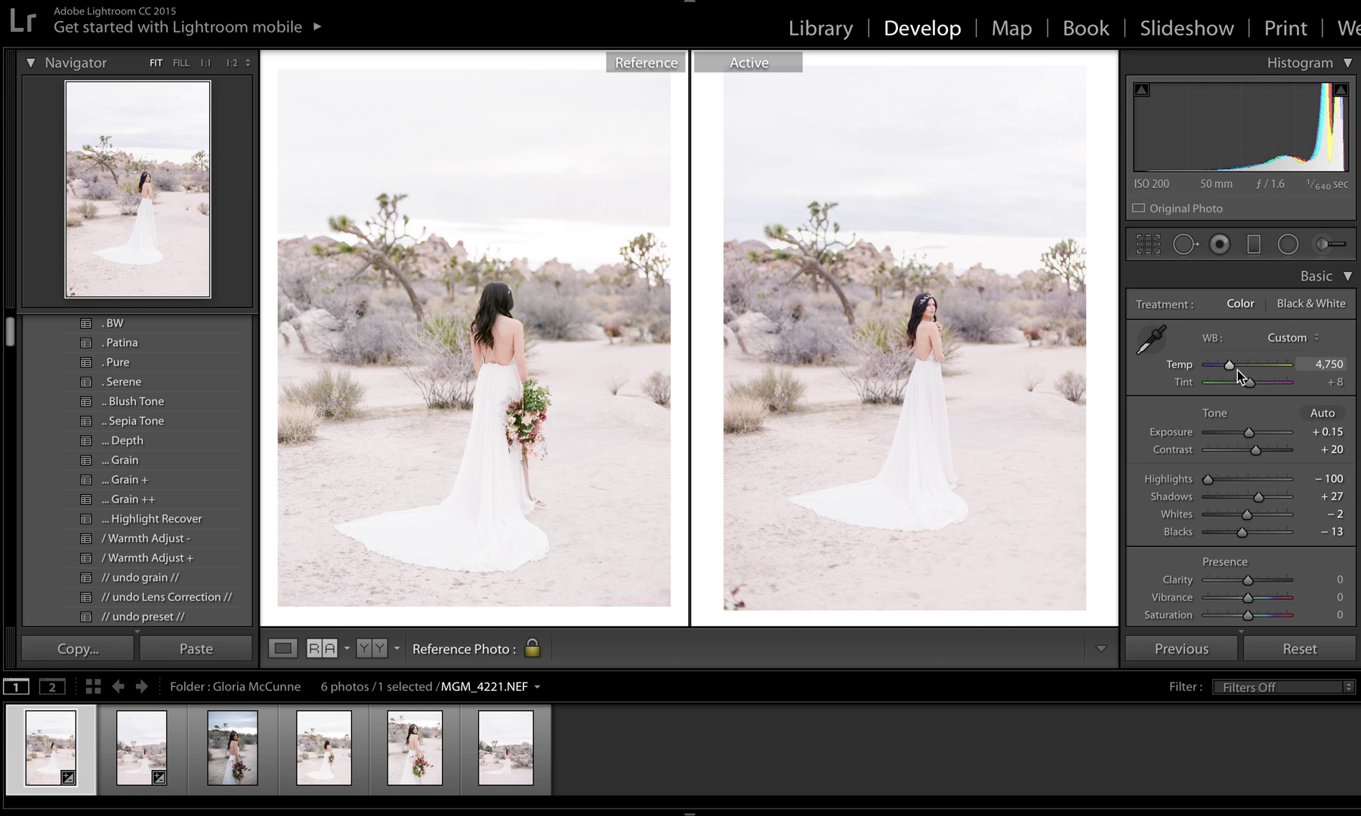
click(1327, 364)
text(4800)
key(Return)
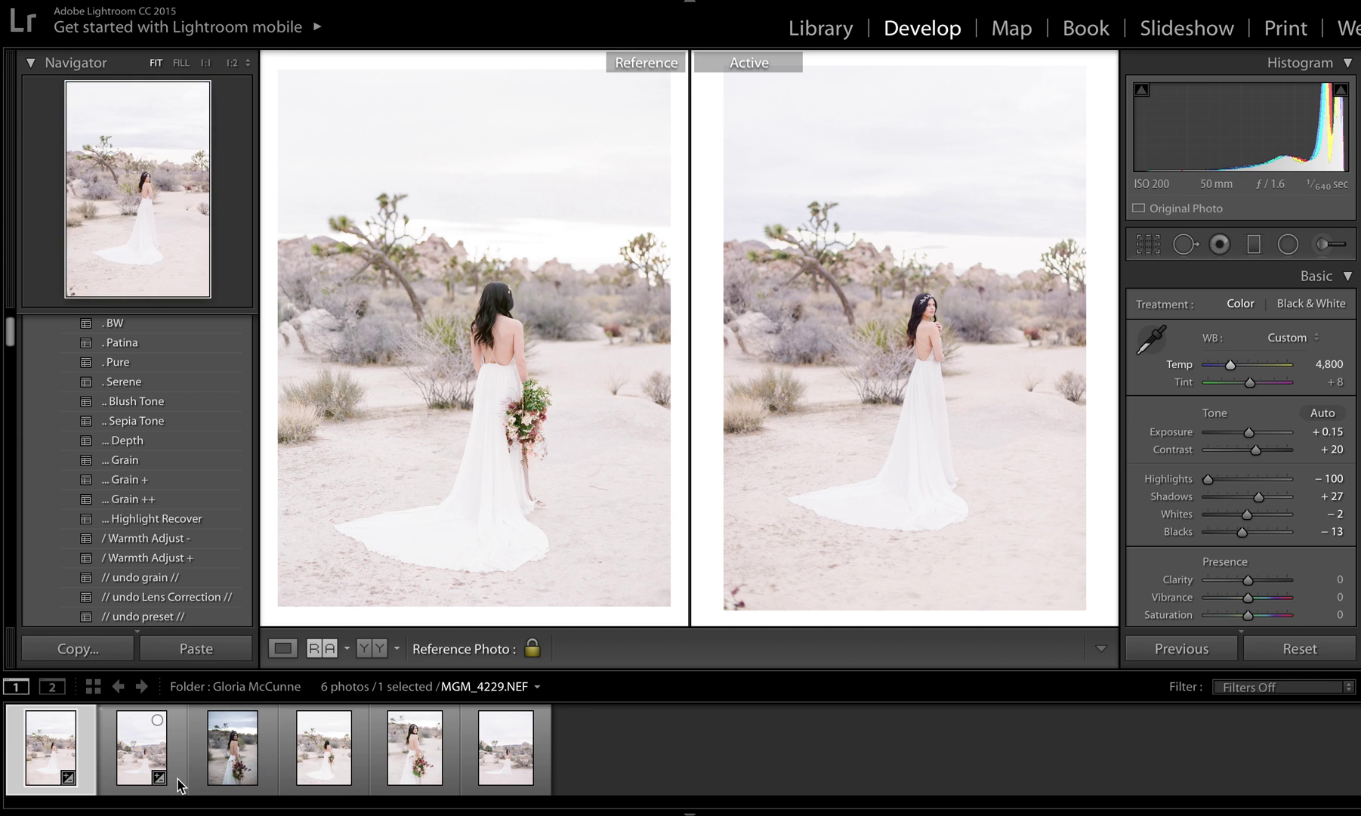
With MGM_4229.NEF as the active photo, make its finished version the reference and reset the raw photo to its original settings.
click(137, 761)
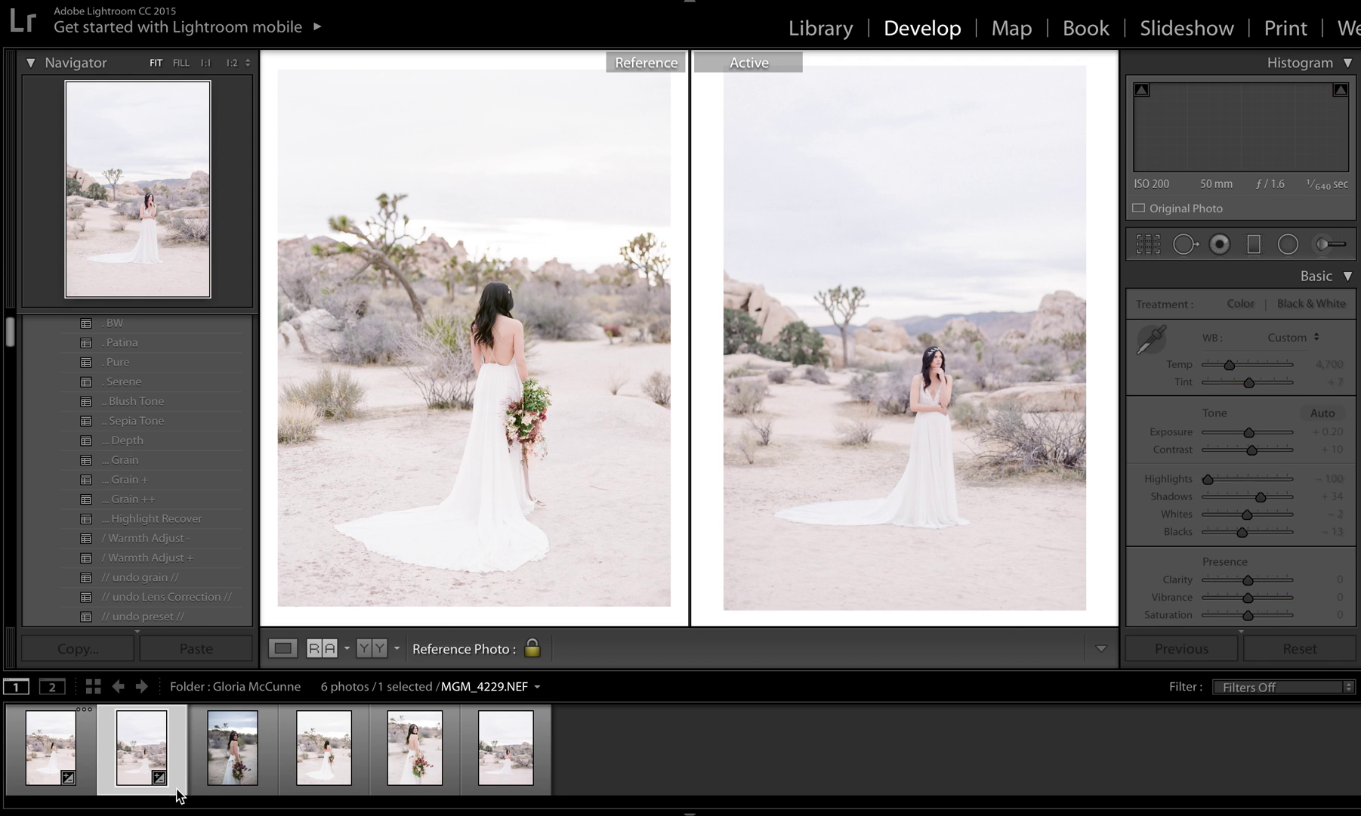
drag(509, 762, 484, 475)
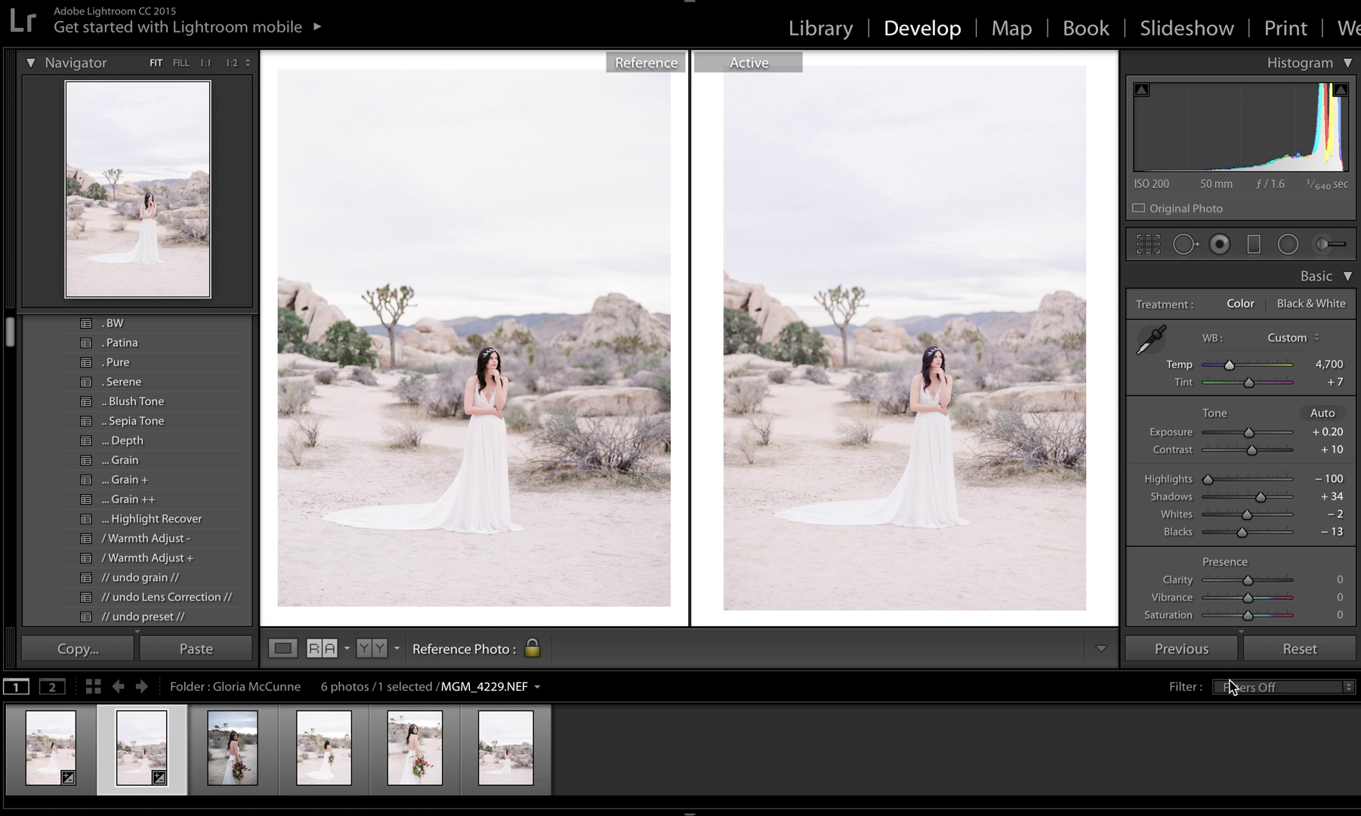
click(1299, 648)
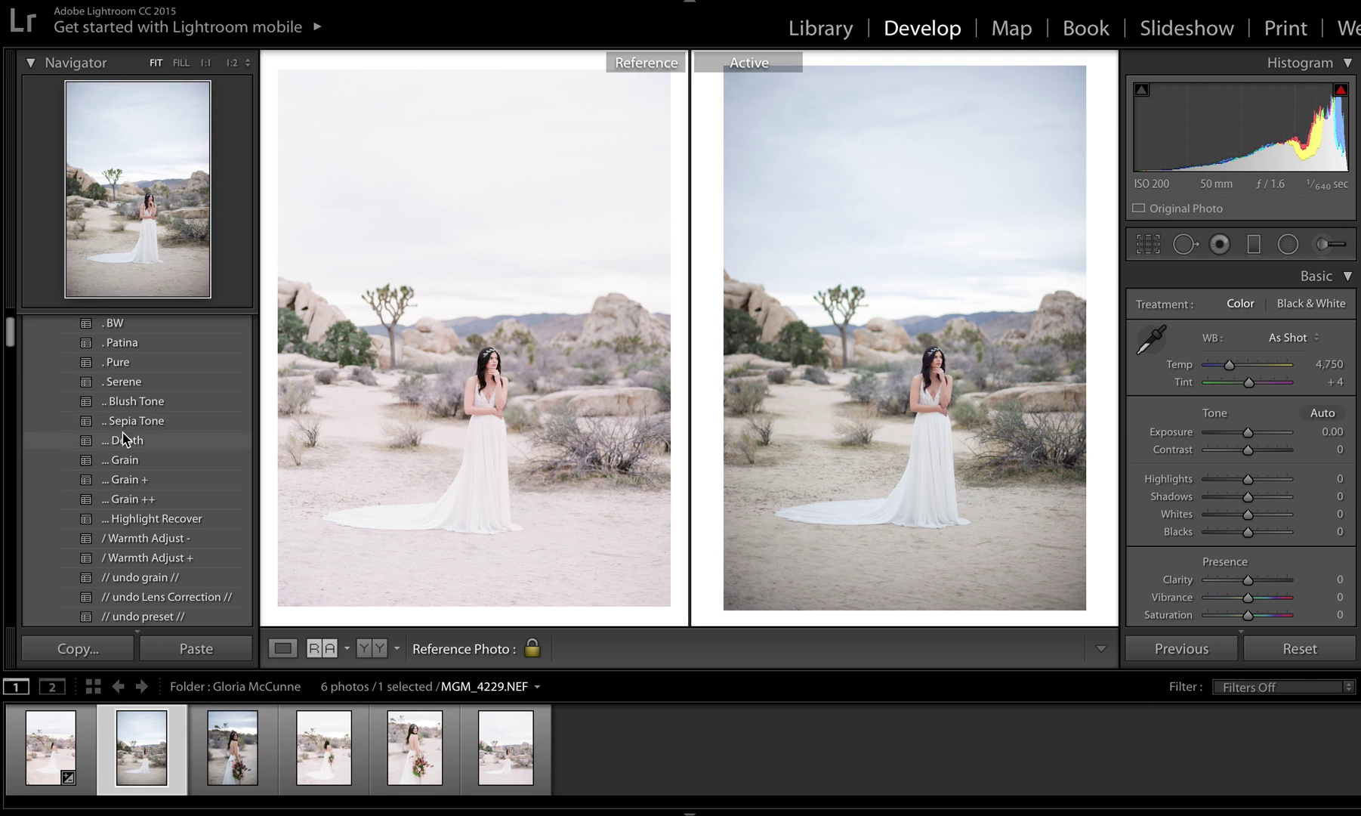
Apply the Pure, Blush Tone and Highlight Recover presets to MGM_4229.NEF.
click(145, 363)
click(145, 403)
click(189, 520)
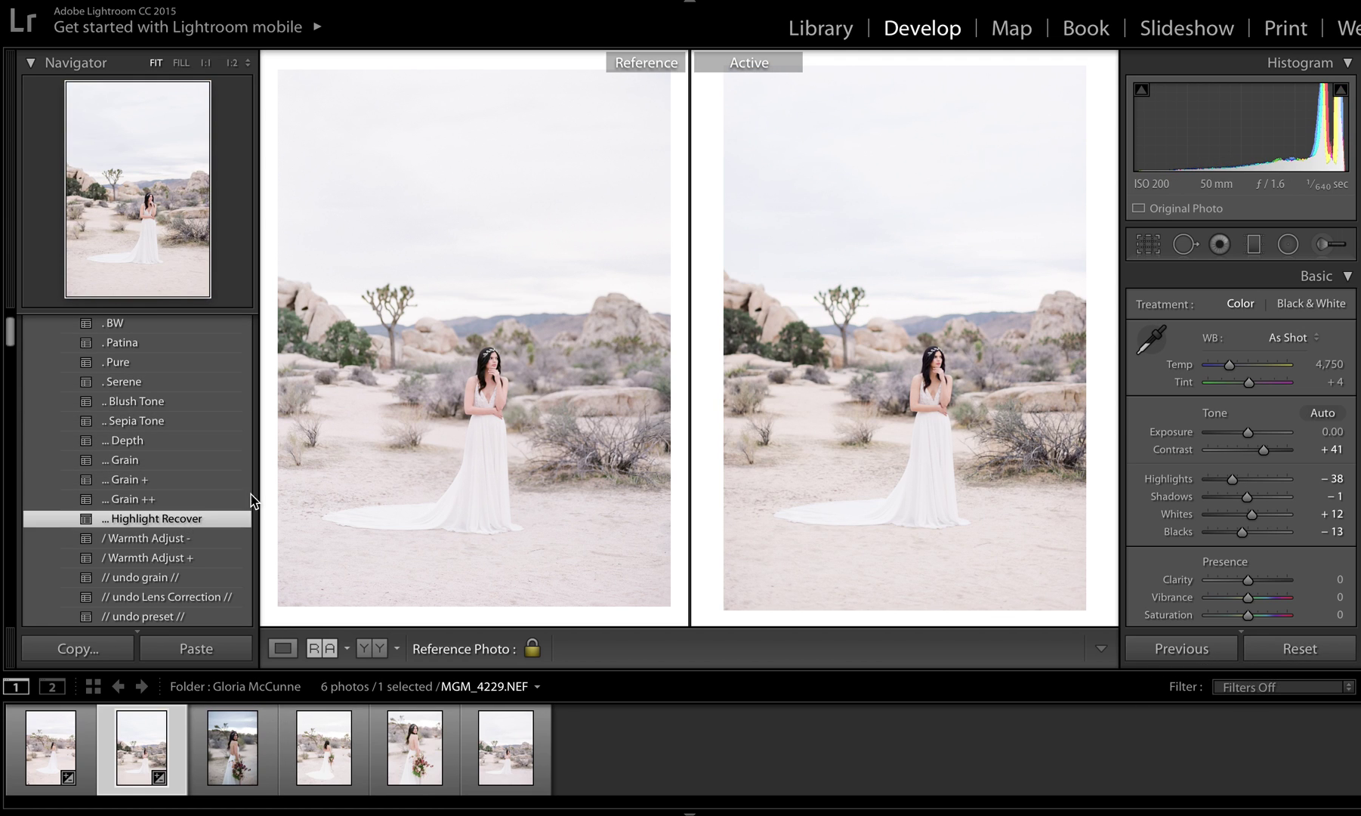
Brighten MGM_4229.NEF with Exposure +0.35 and Shadows +37.
click(1208, 478)
click(1251, 432)
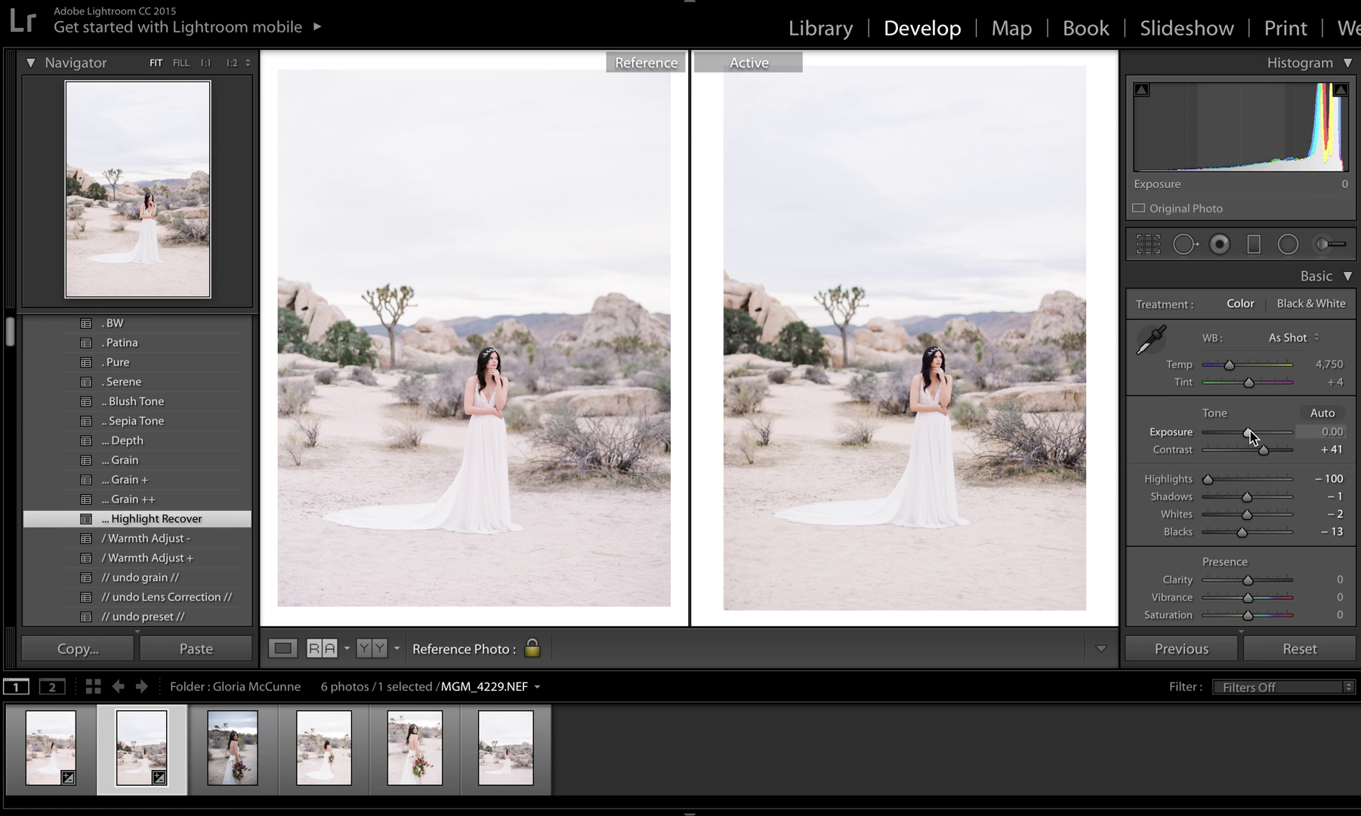
click(1244, 497)
drag(1244, 500, 1261, 498)
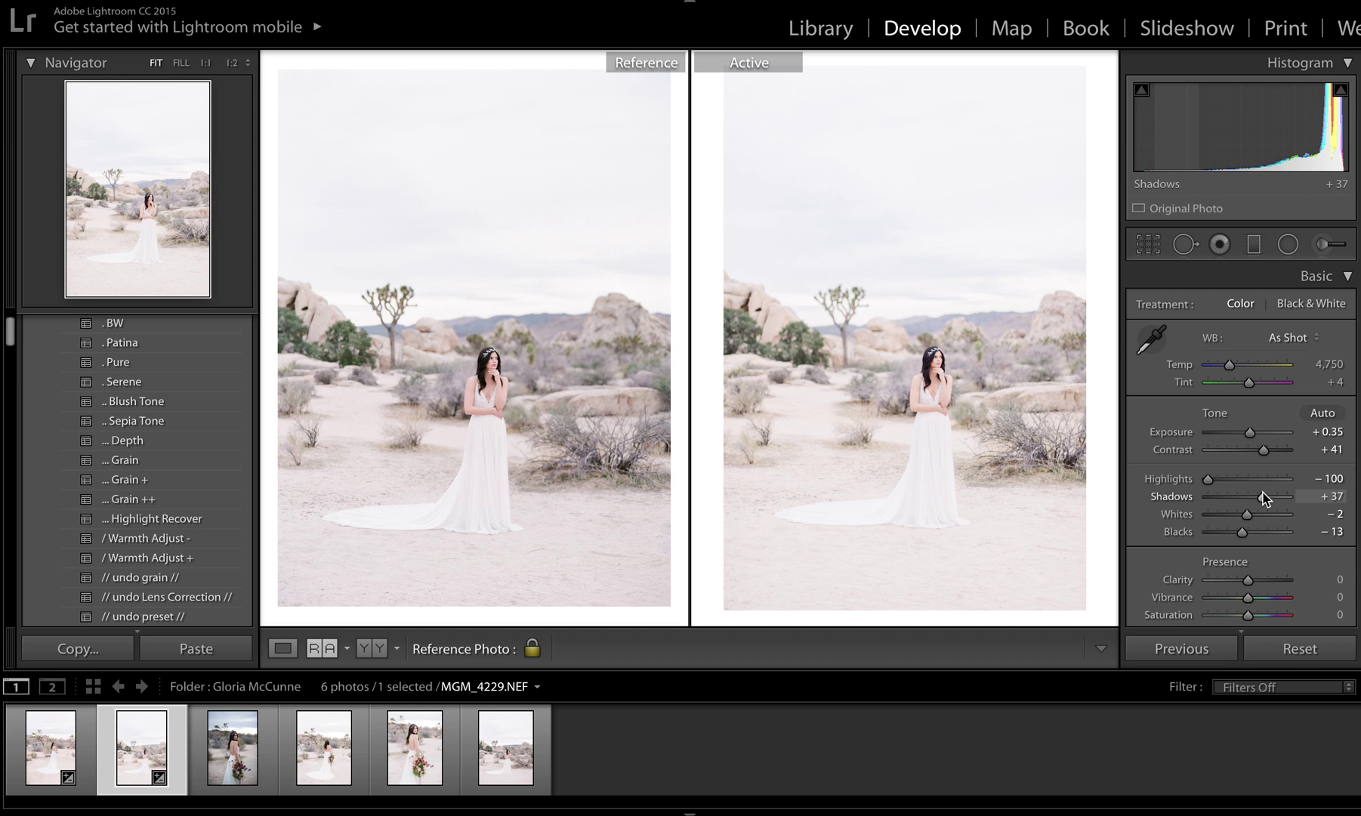
Check the reference photo up close and set the white balance of MGM_4229.NEF to Tint +8 and Temp 4,700.
click(470, 398)
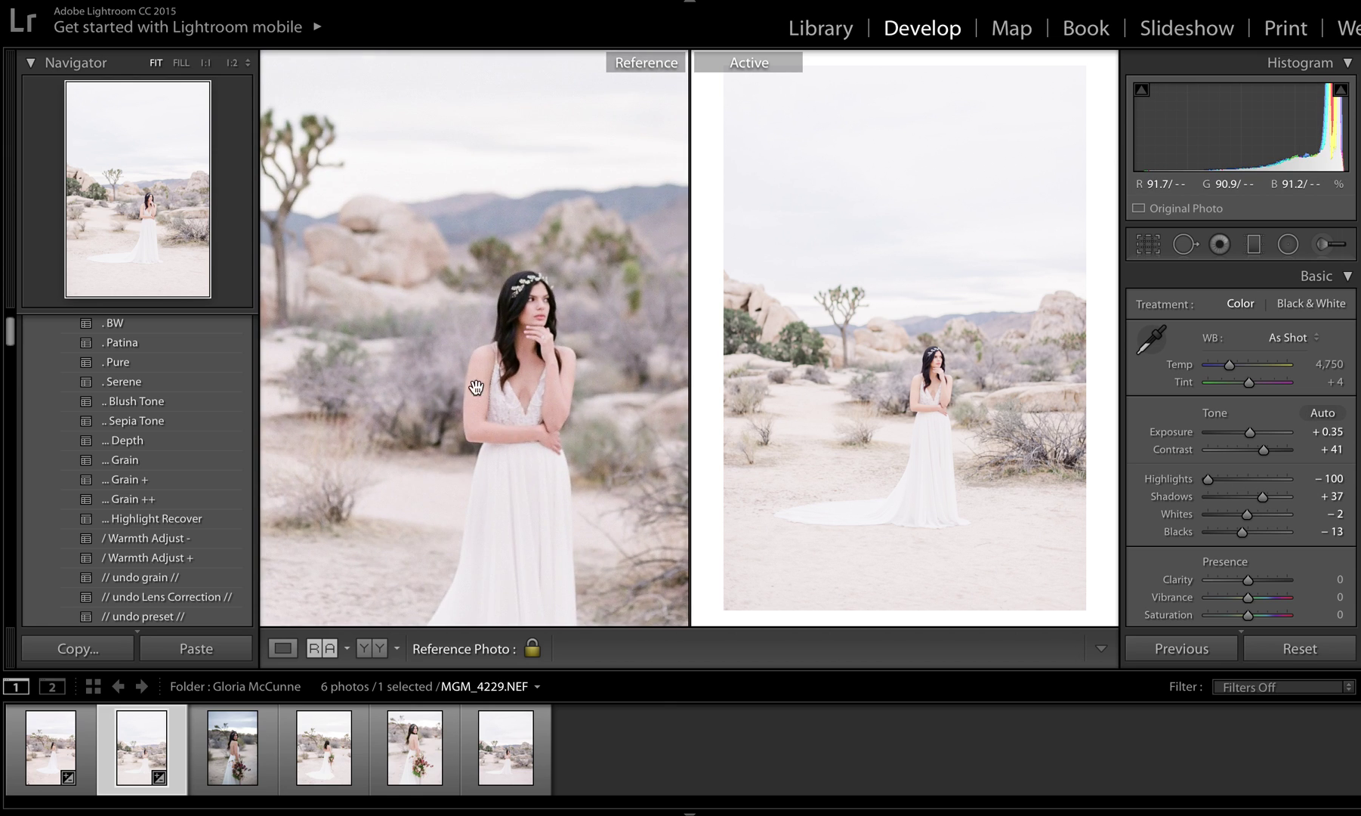
click(519, 467)
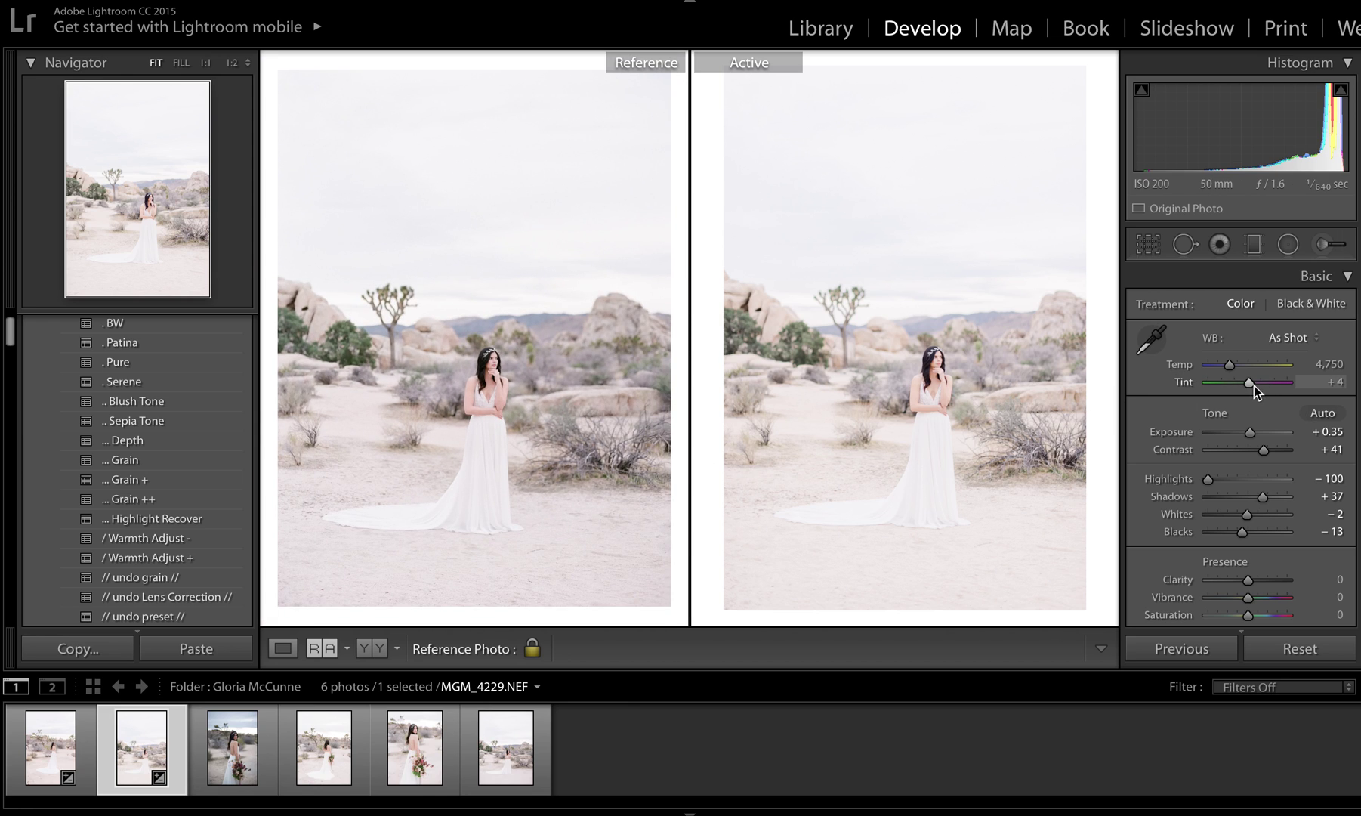
click(1317, 387)
text(8)
key(Return)
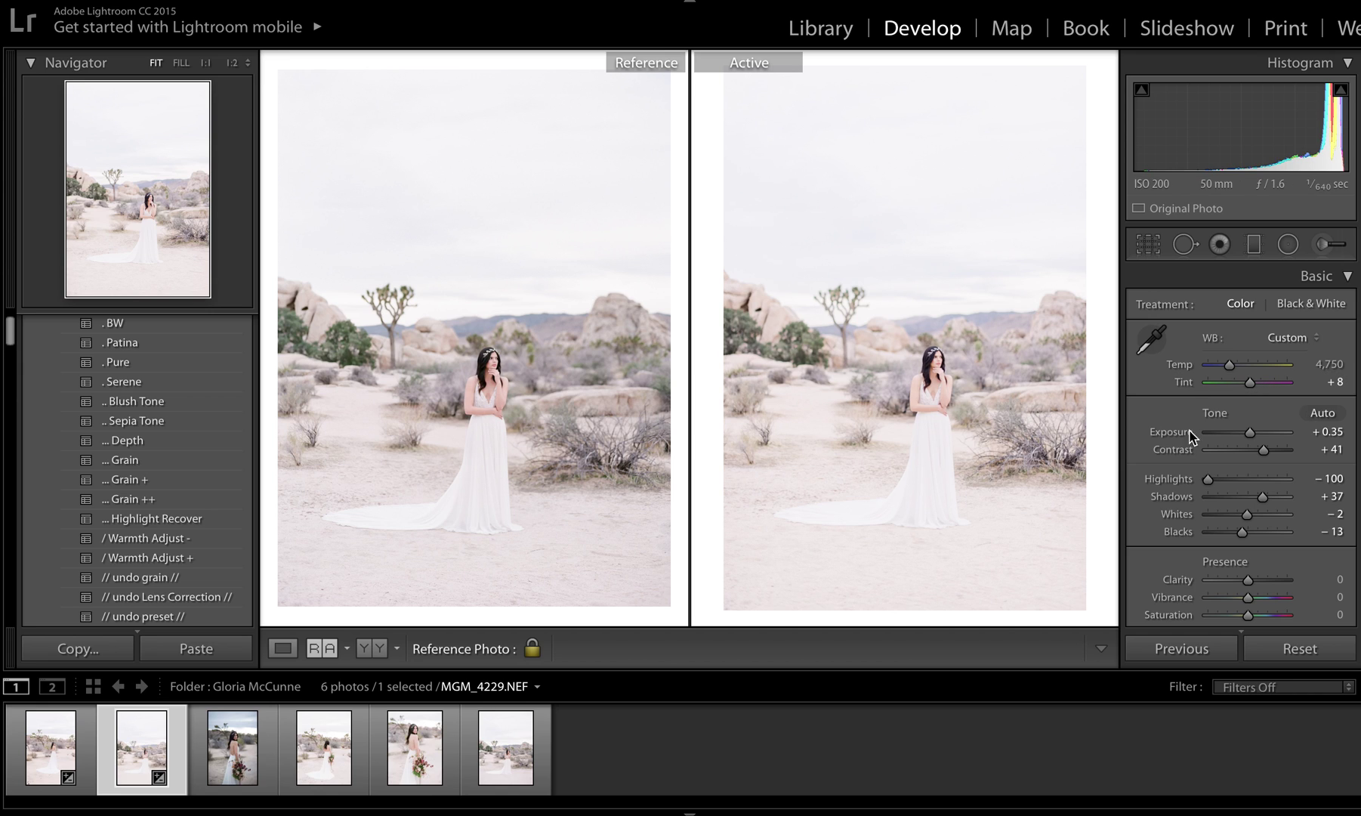
click(1330, 366)
text(4700)
key(Return)
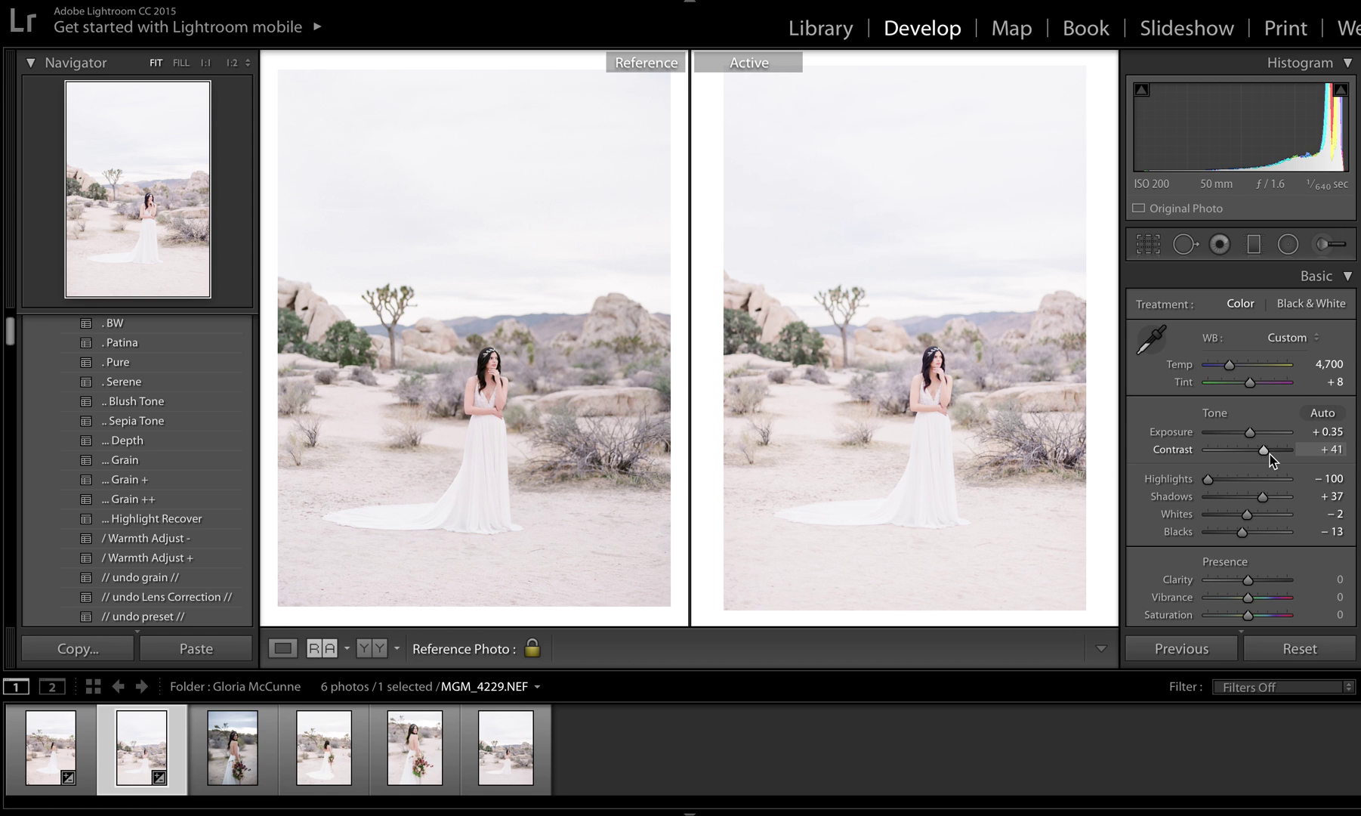
Raise the Contrast of MGM_4229.NEF to +63 and compare the sandy ground in both photos up close.
drag(1262, 452, 1275, 452)
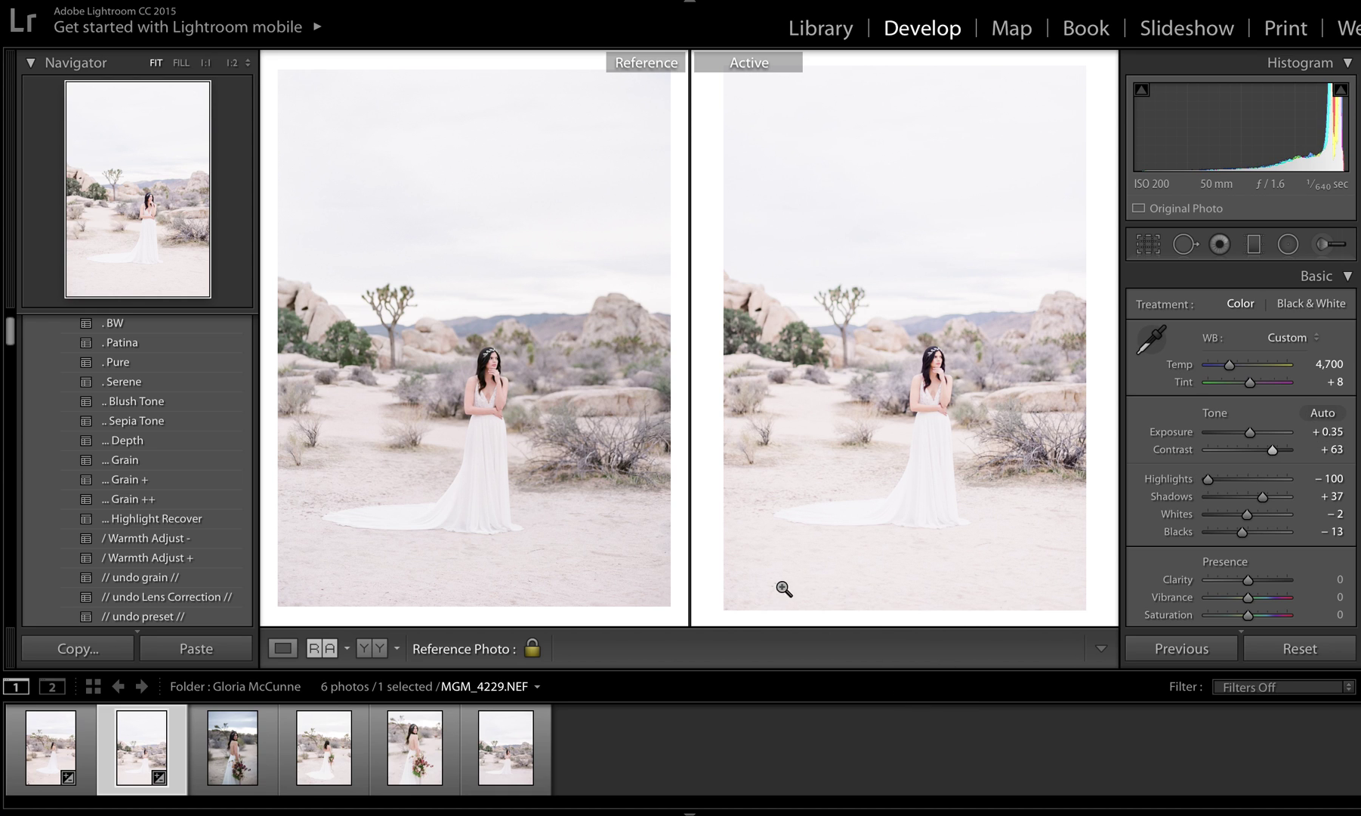
click(487, 577)
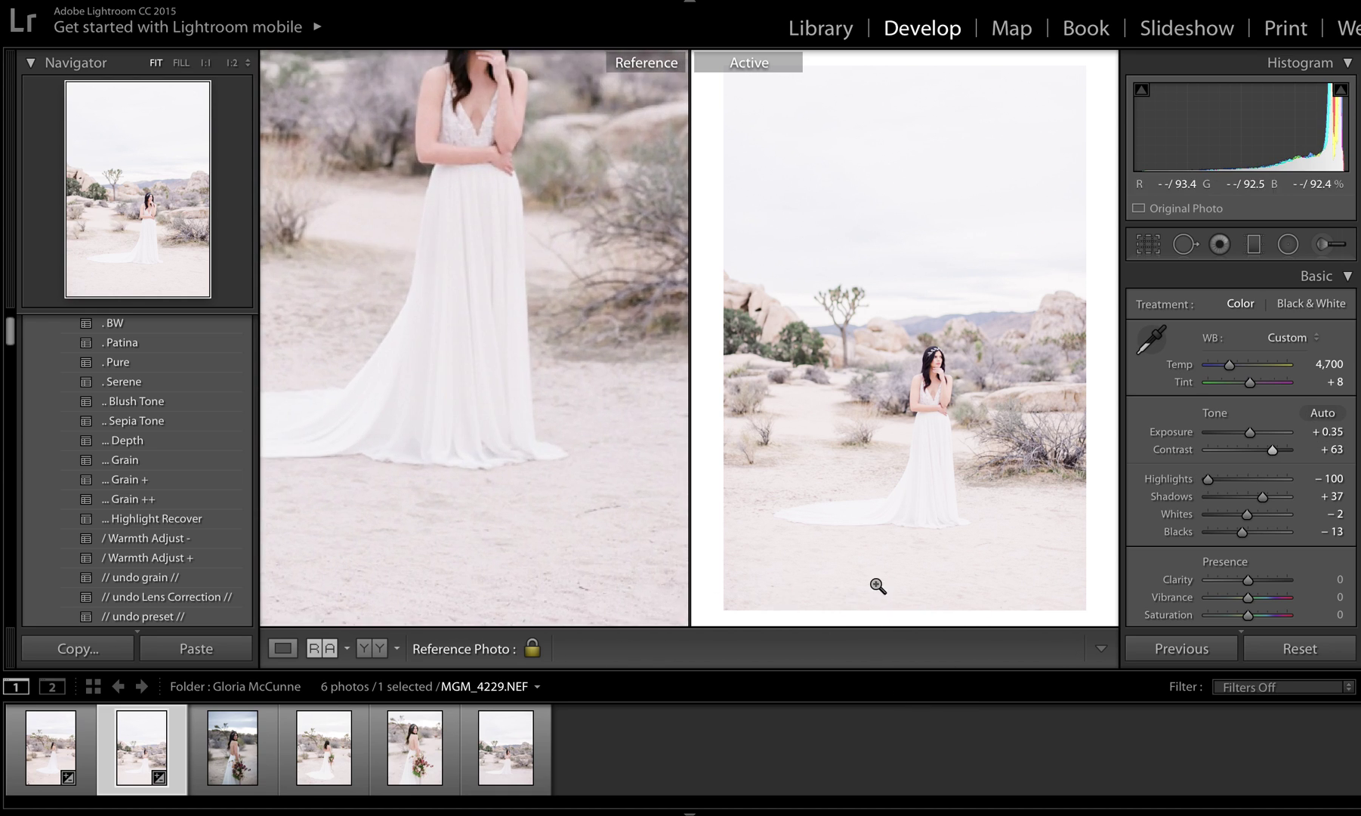
click(874, 583)
drag(631, 584, 574, 521)
drag(815, 574, 871, 571)
click(577, 521)
click(708, 450)
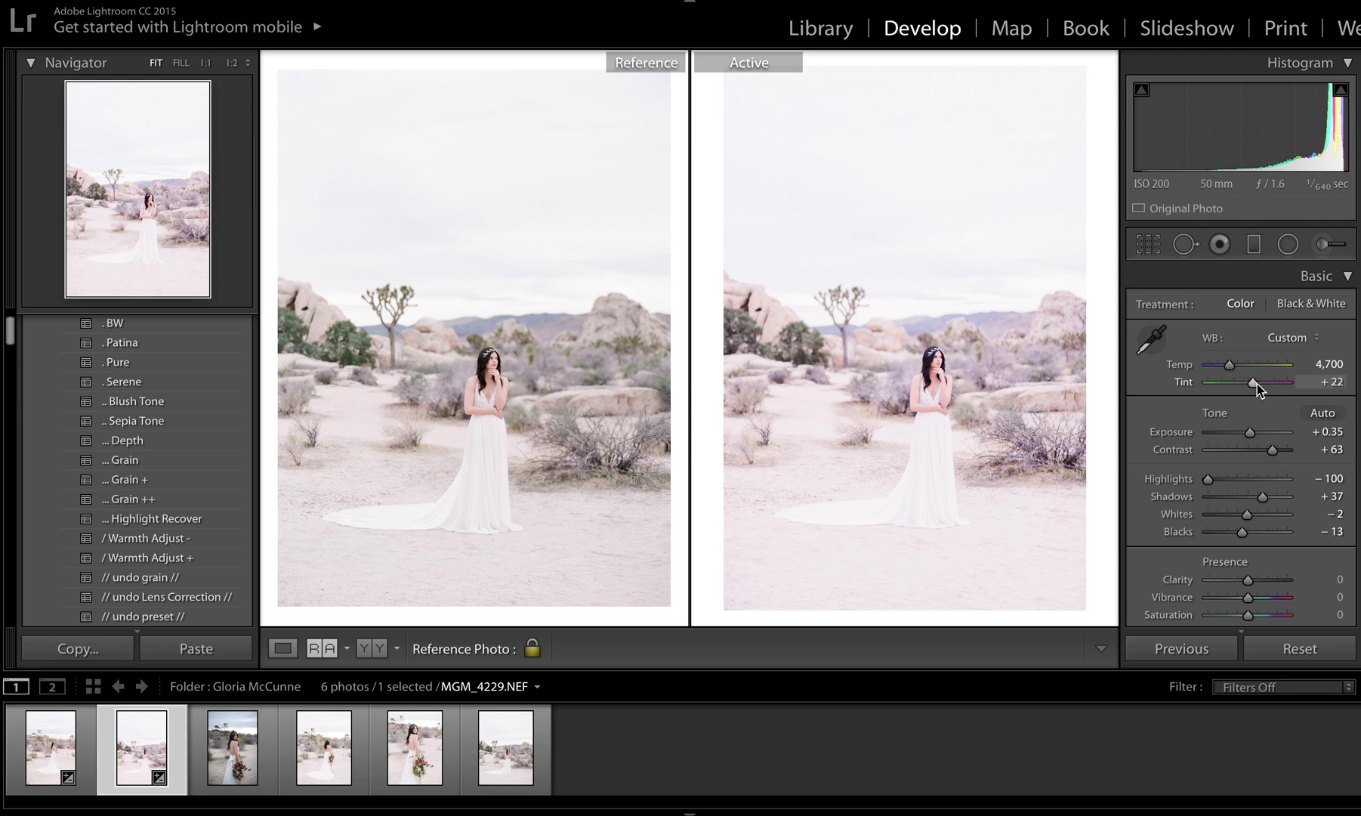
Undo the last tint change on MGM_4229.NEF and set its white balance to Temp 4,641 and Tint +10.
key(ctrl+z)
drag(1230, 365, 1229, 367)
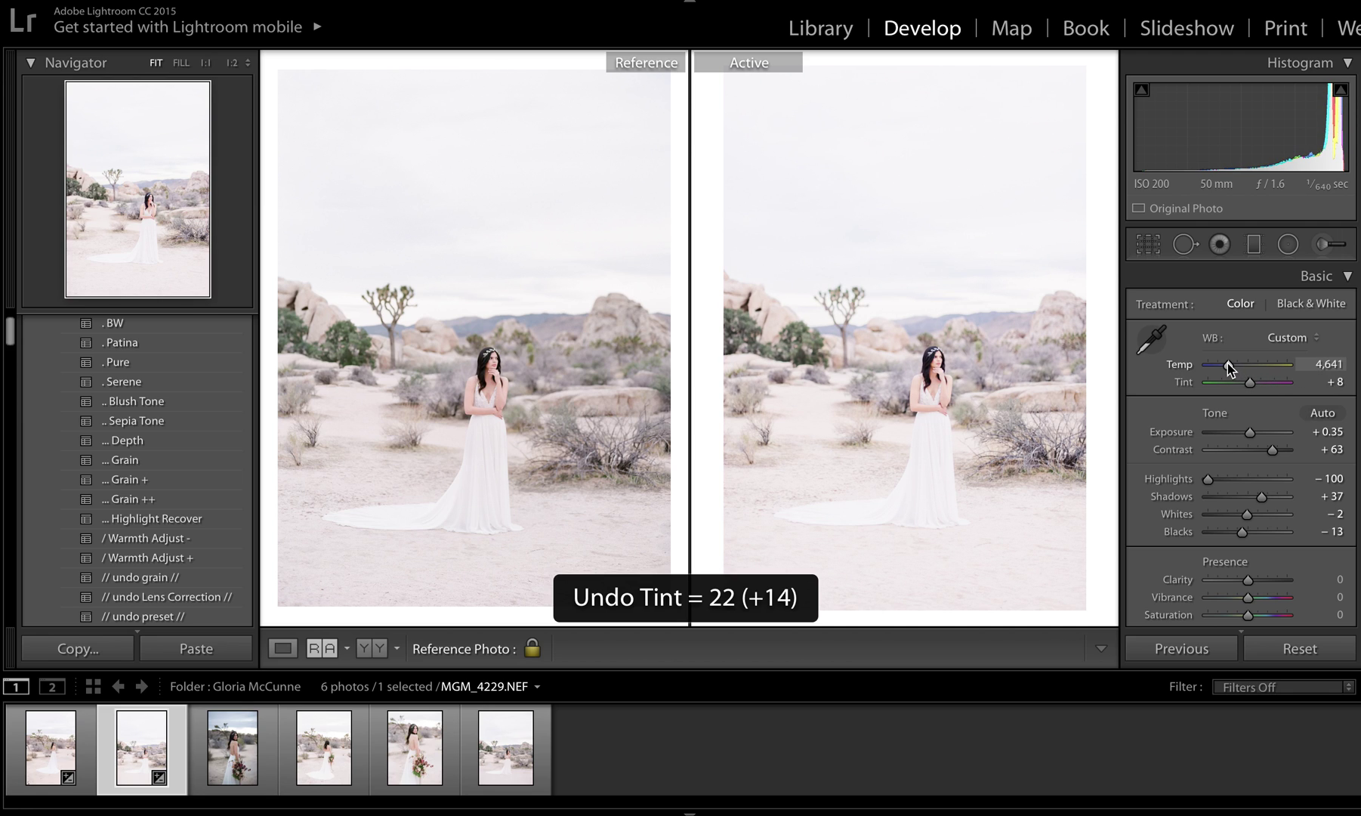
click(1324, 381)
text(10)
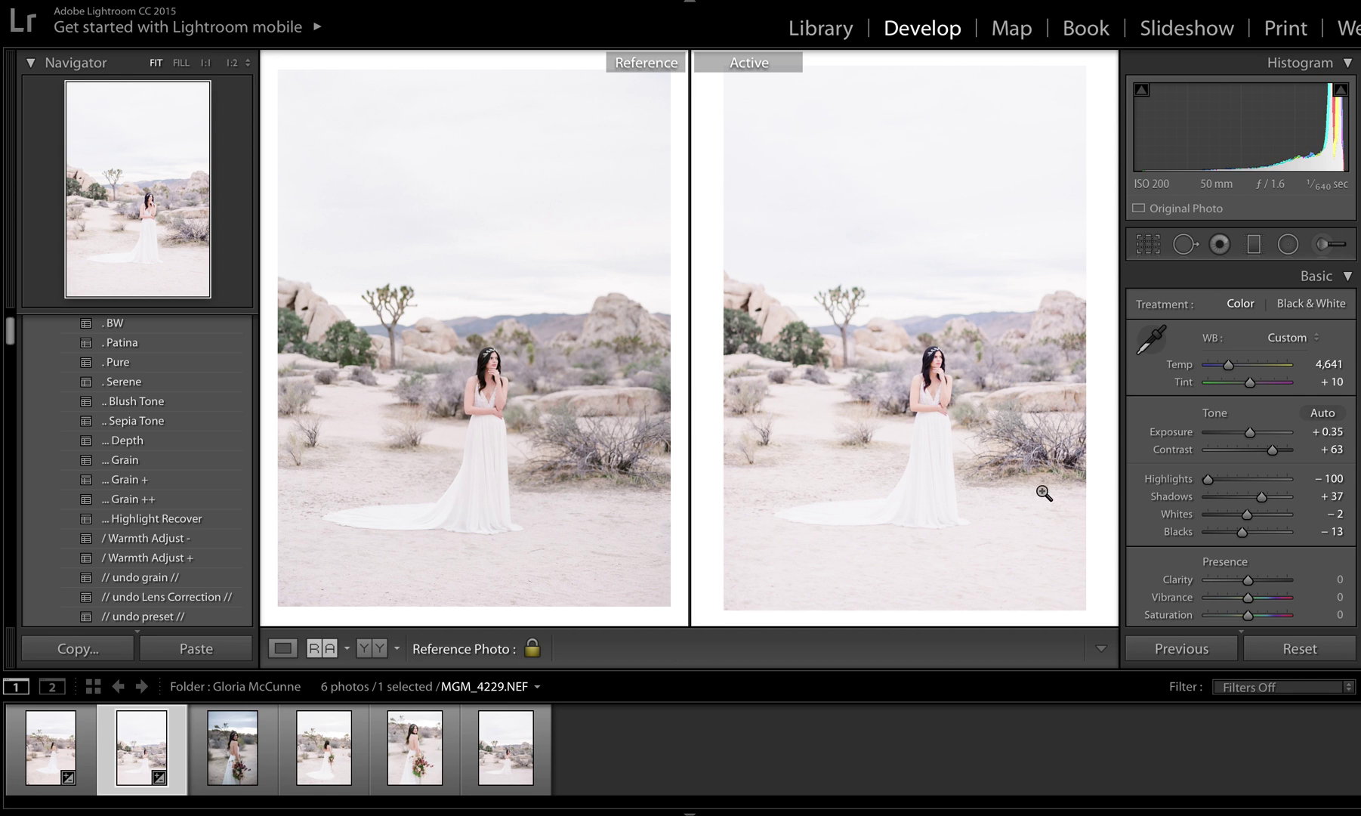